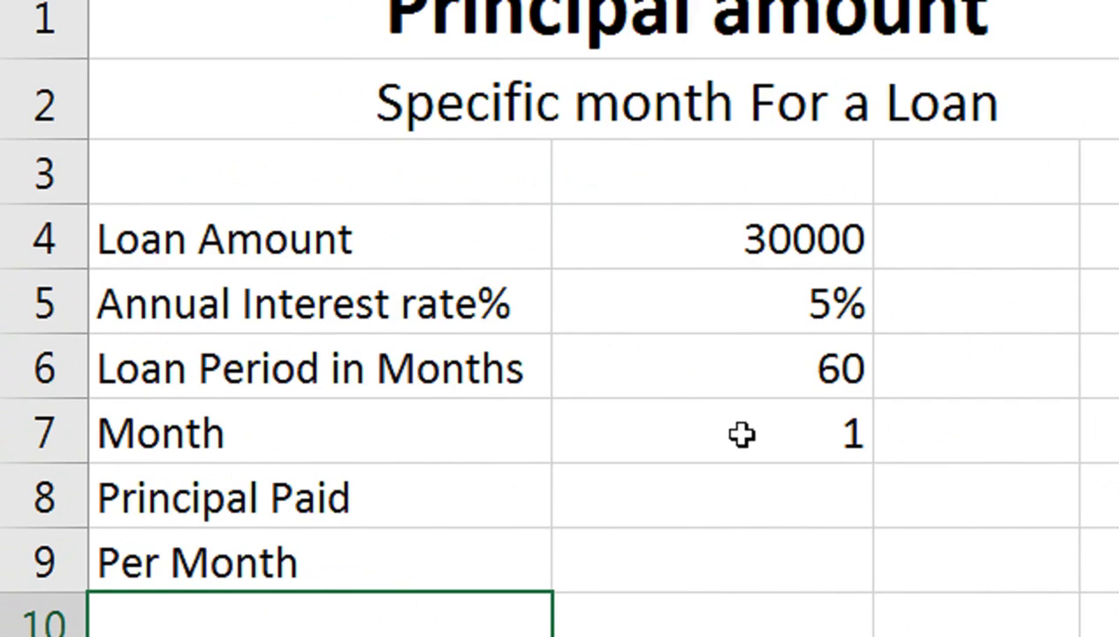
Enter the formula =PPMT(B5/12,B7,B6,B4) in cell B8, beside Principal Paid.
click(597, 460)
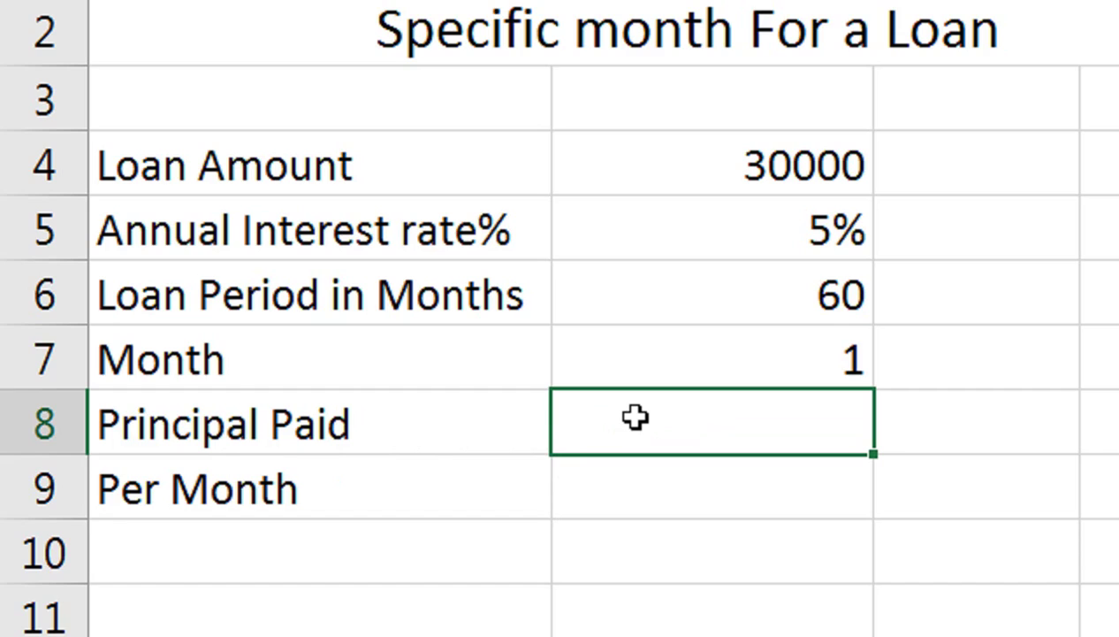
text(=ppm)
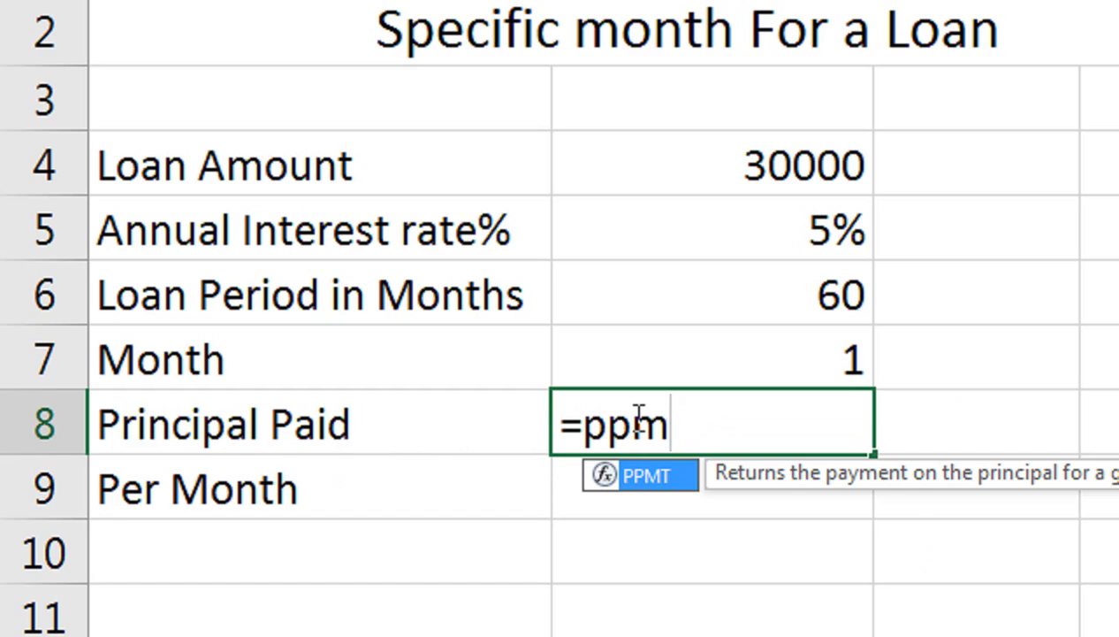
key(Tab)
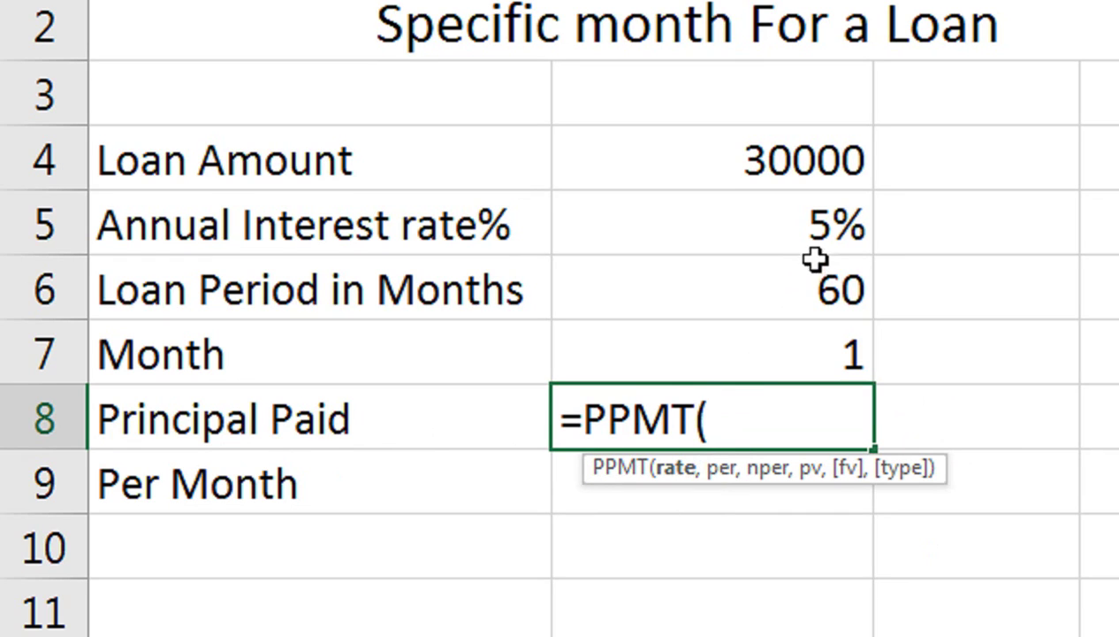
click(800, 232)
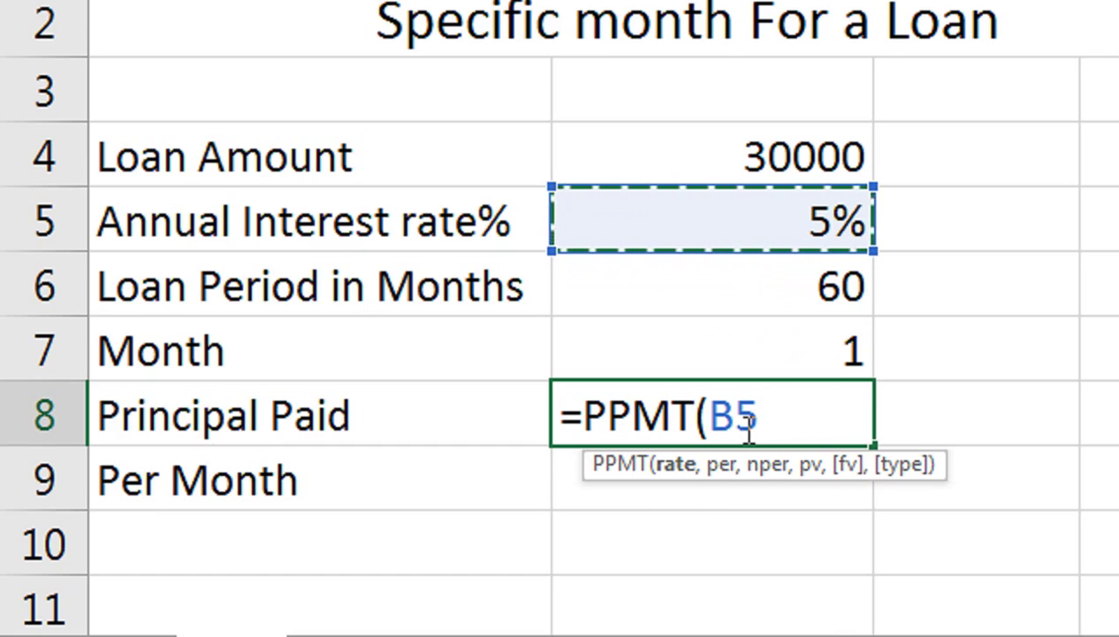
text(12)
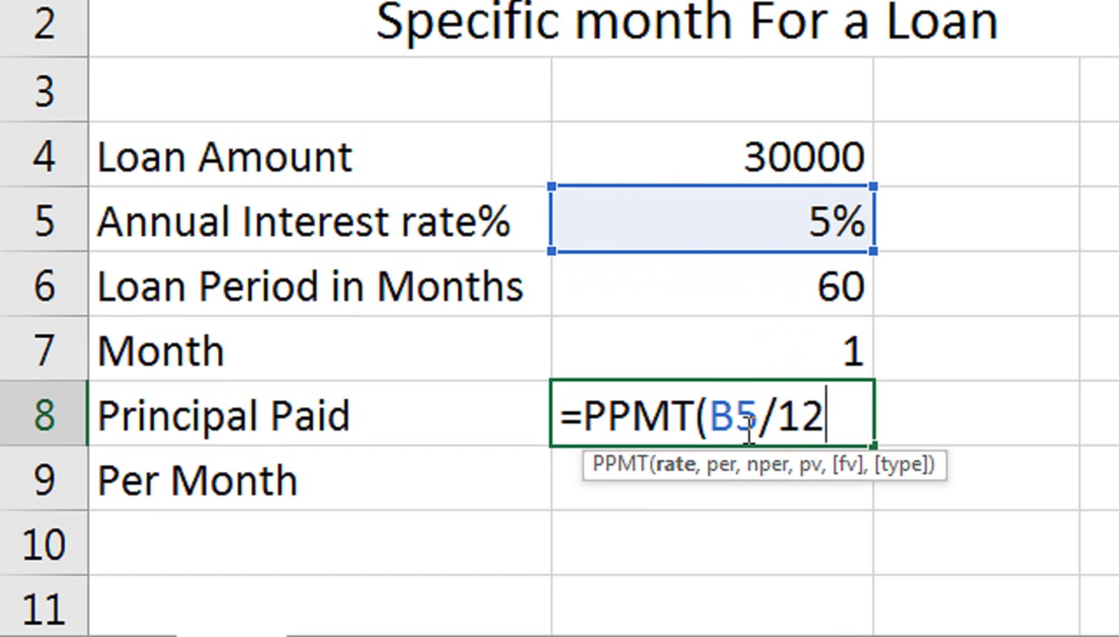
text(,)
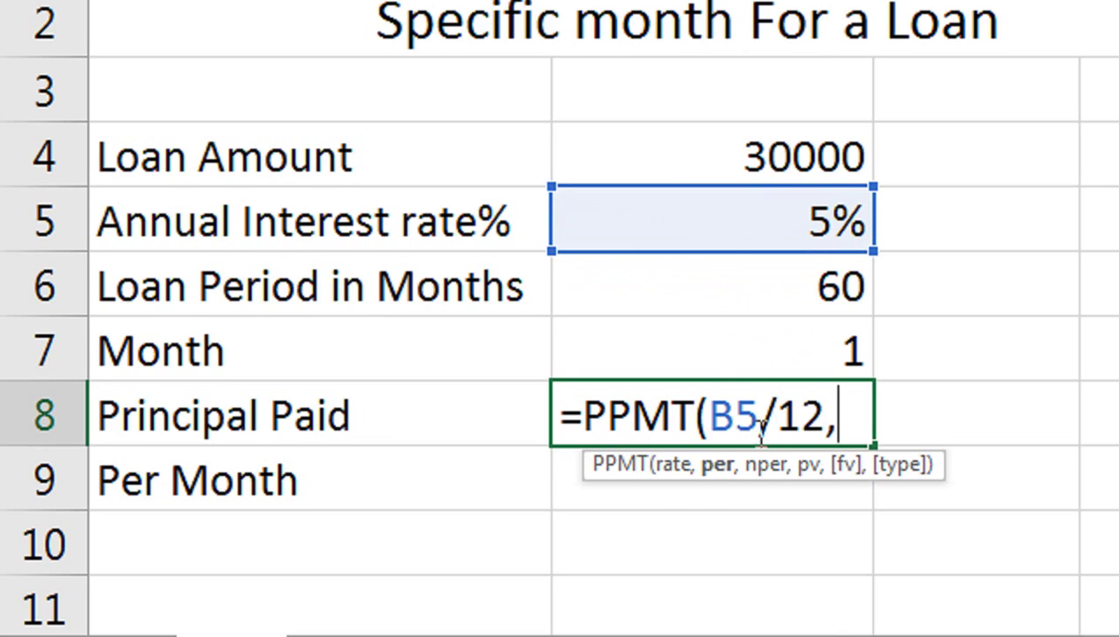
click(792, 353)
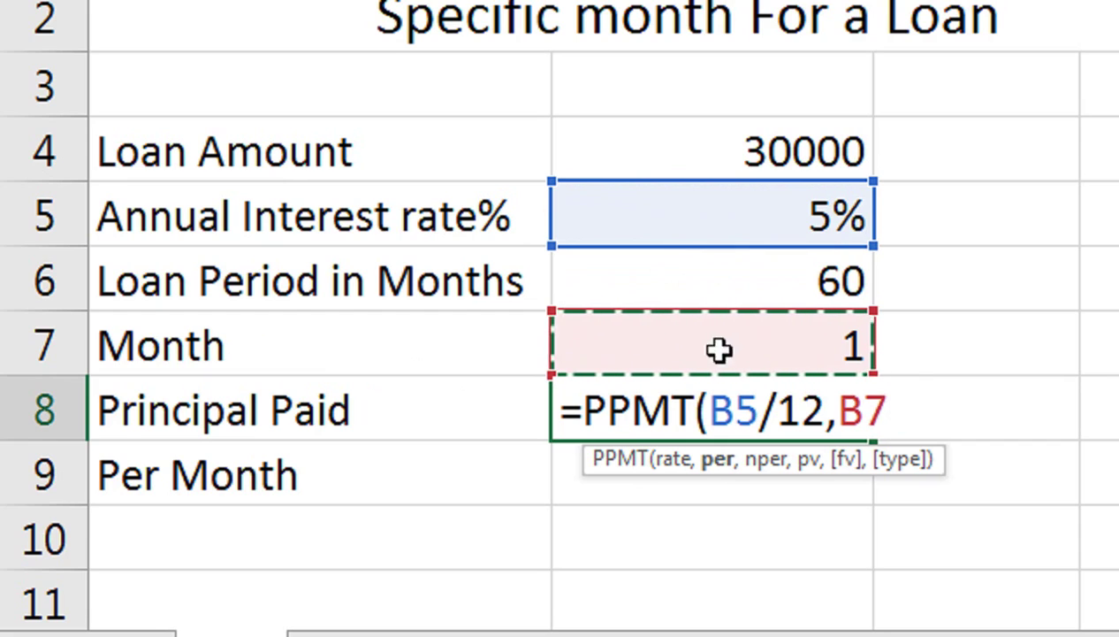
text(,)
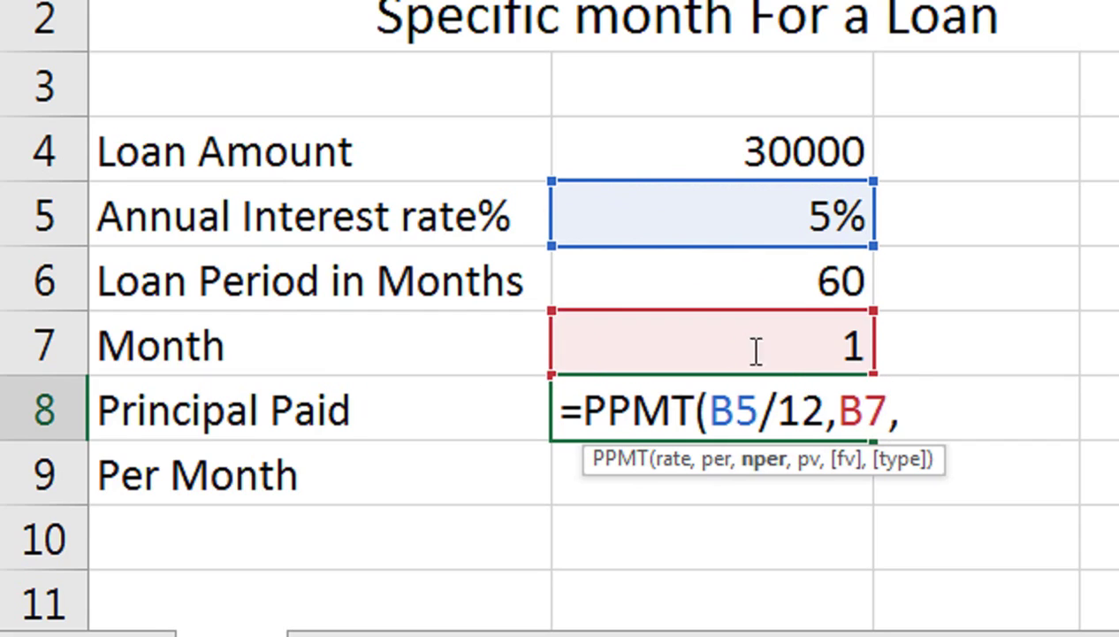
click(767, 294)
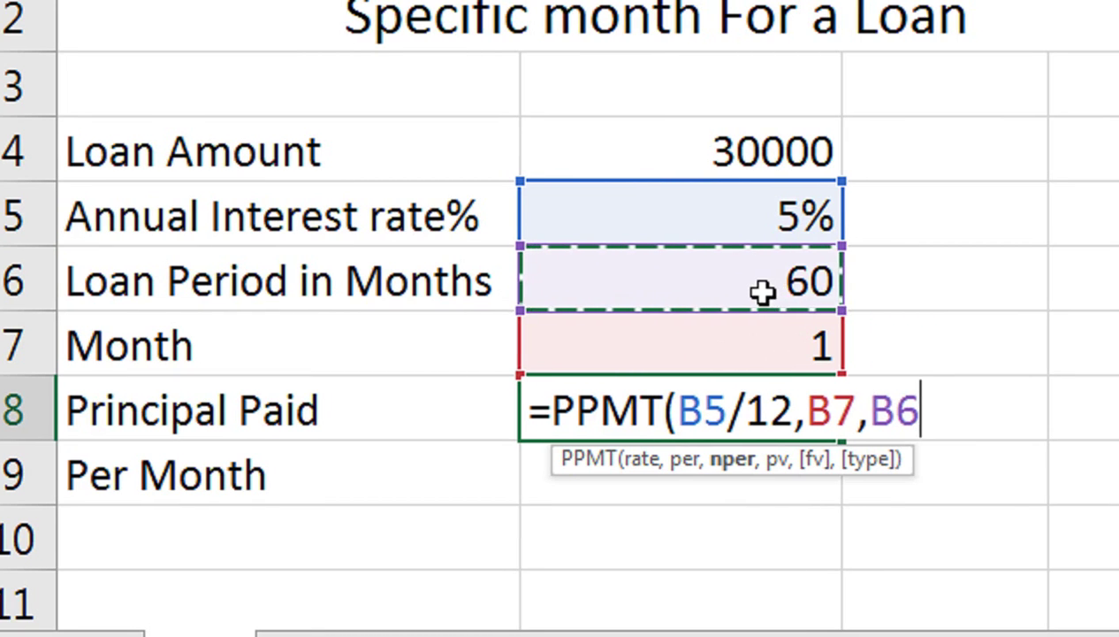
text(,)
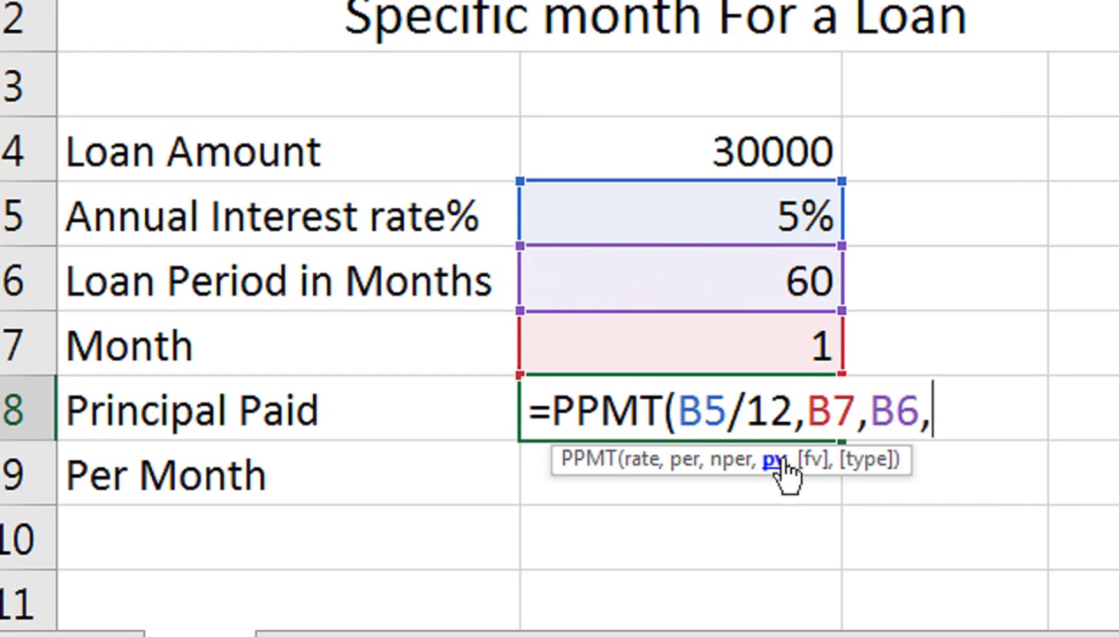
click(701, 144)
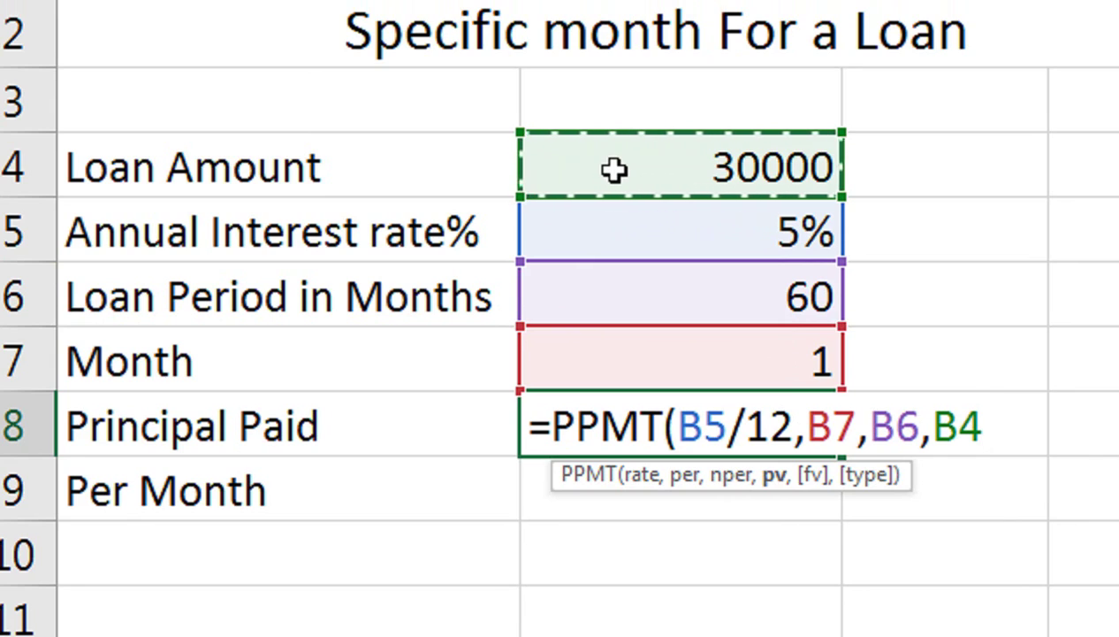
text())
key(Return)
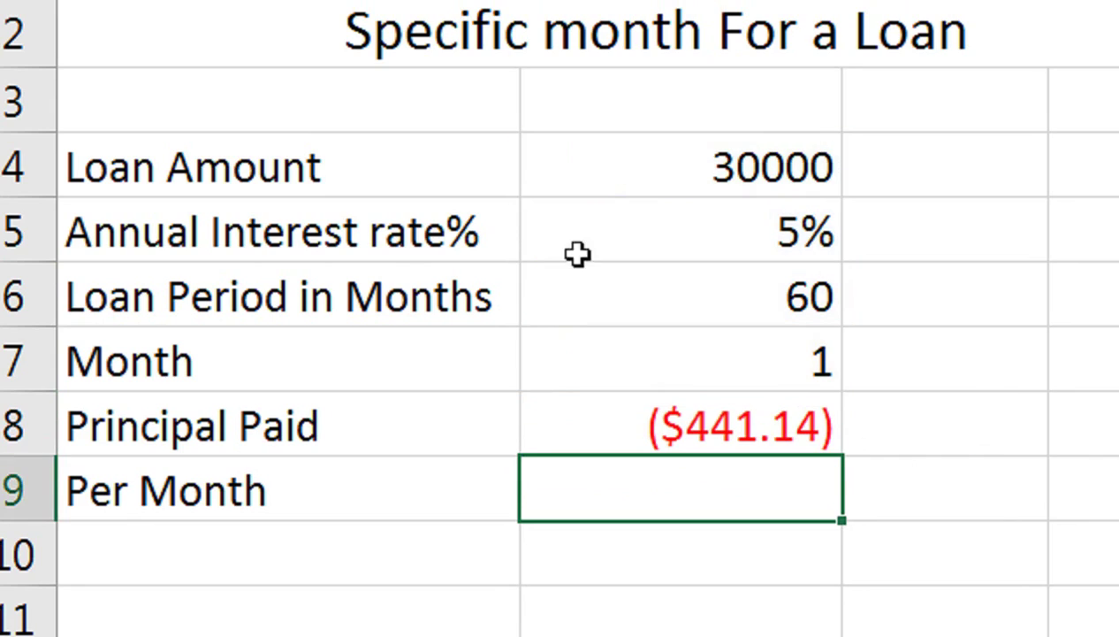
Review the PPMT formula and its cell references in the Principal Paid cell B8.
double_click(638, 413)
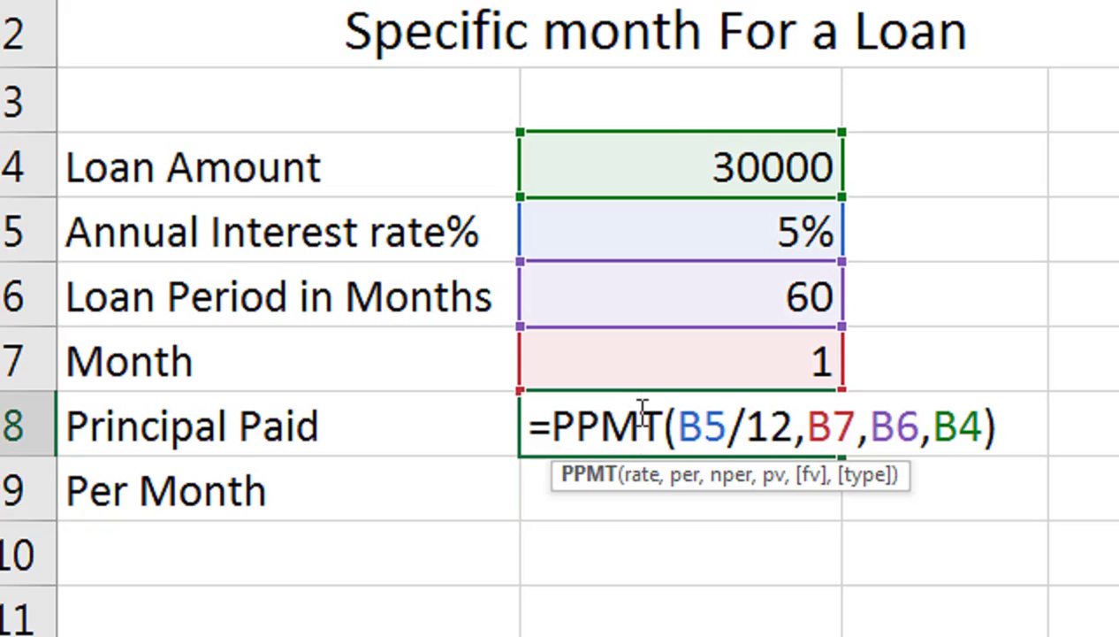
key(Return)
click(636, 423)
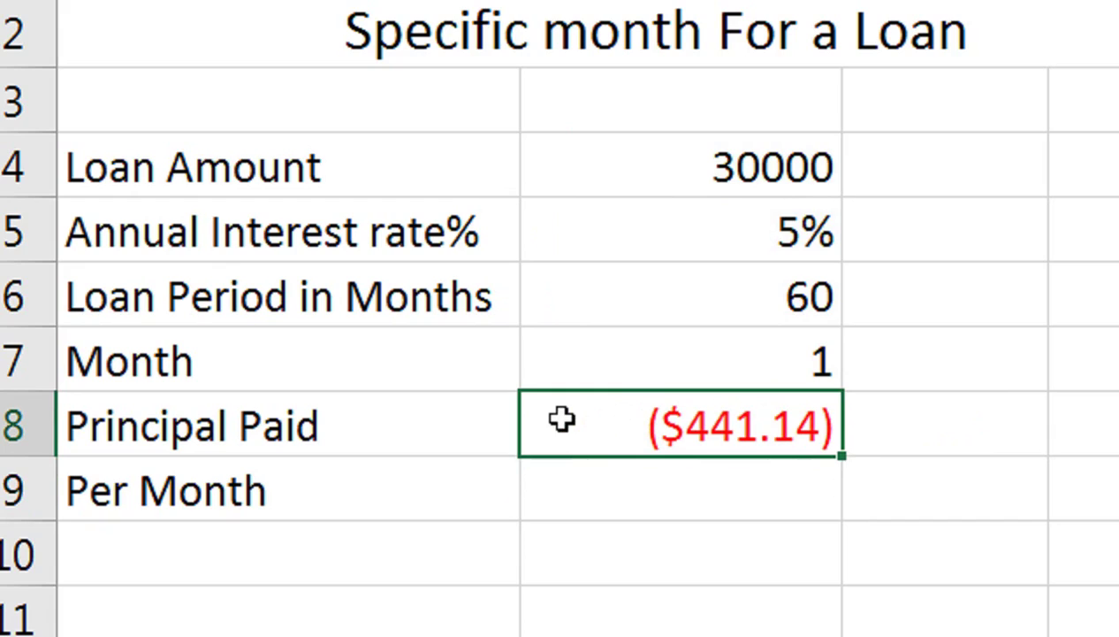
Set the Month value in cell B7 to 2, then 3, and finally 4 to recalculate the principal paid.
click(584, 363)
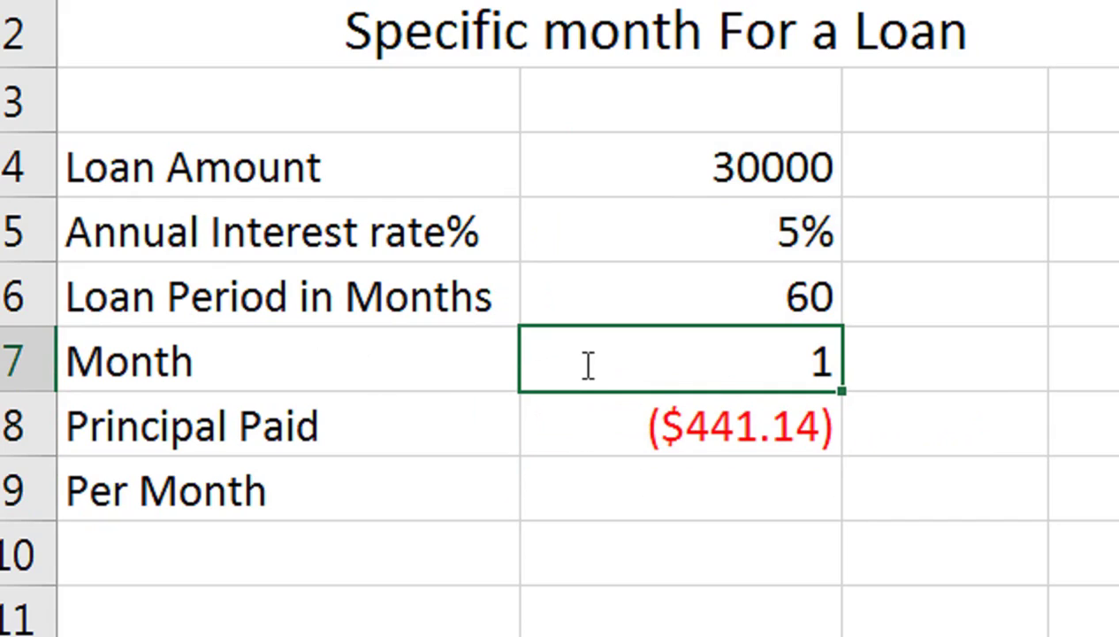
text(2)
key(Return)
click(585, 363)
text(3)
key(Return)
click(584, 363)
text(4)
key(Return)
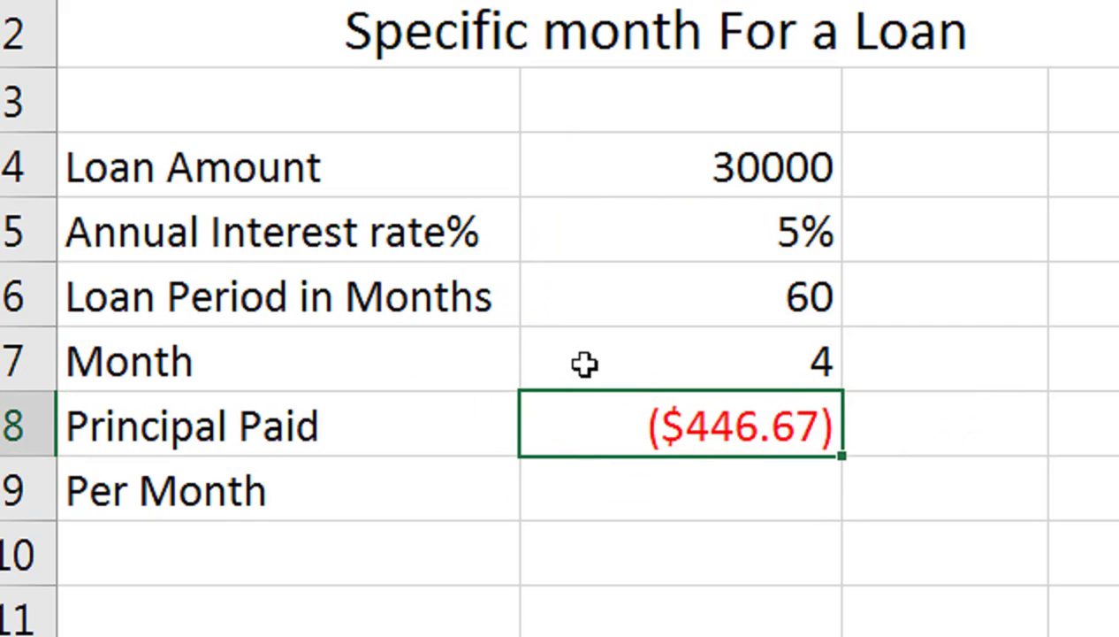
click(584, 363)
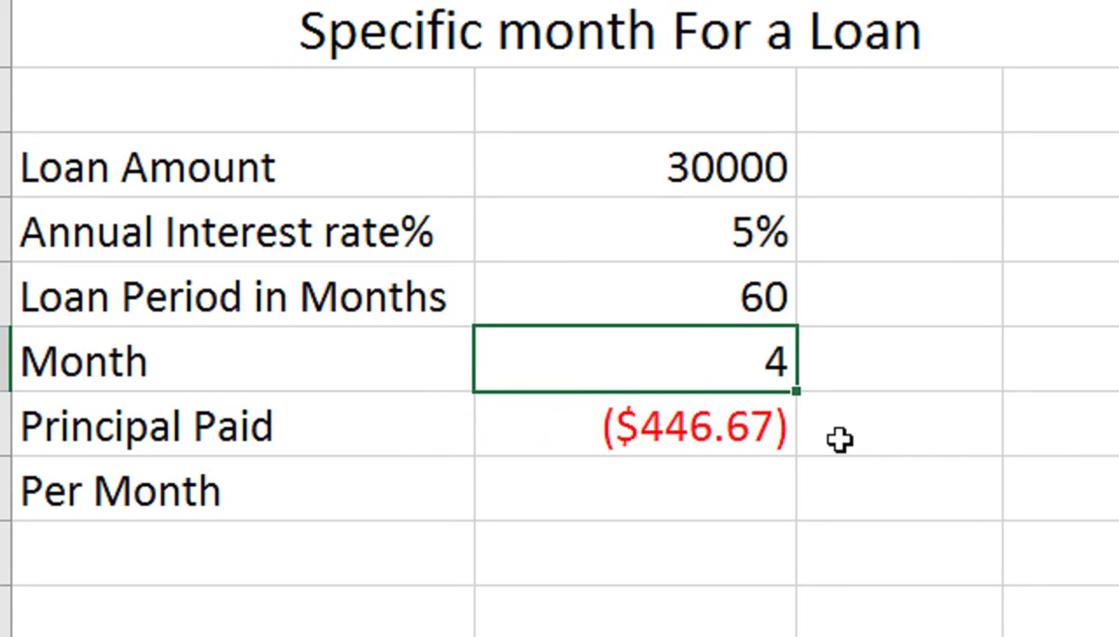
Insert a blank row above the Per Month row.
click(350, 488)
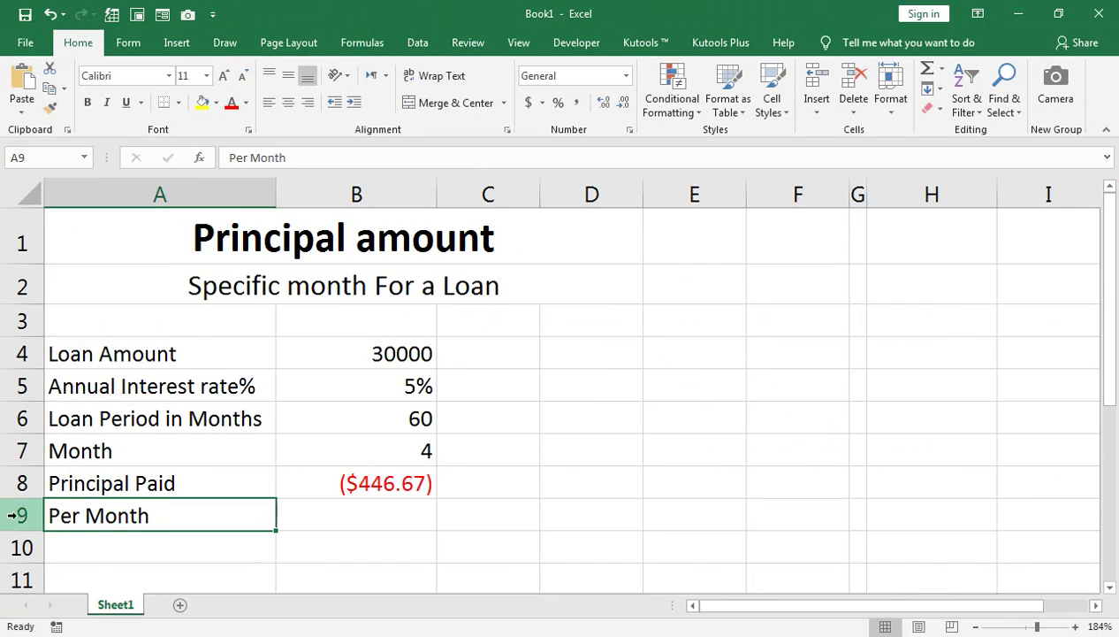
right_click(41, 475)
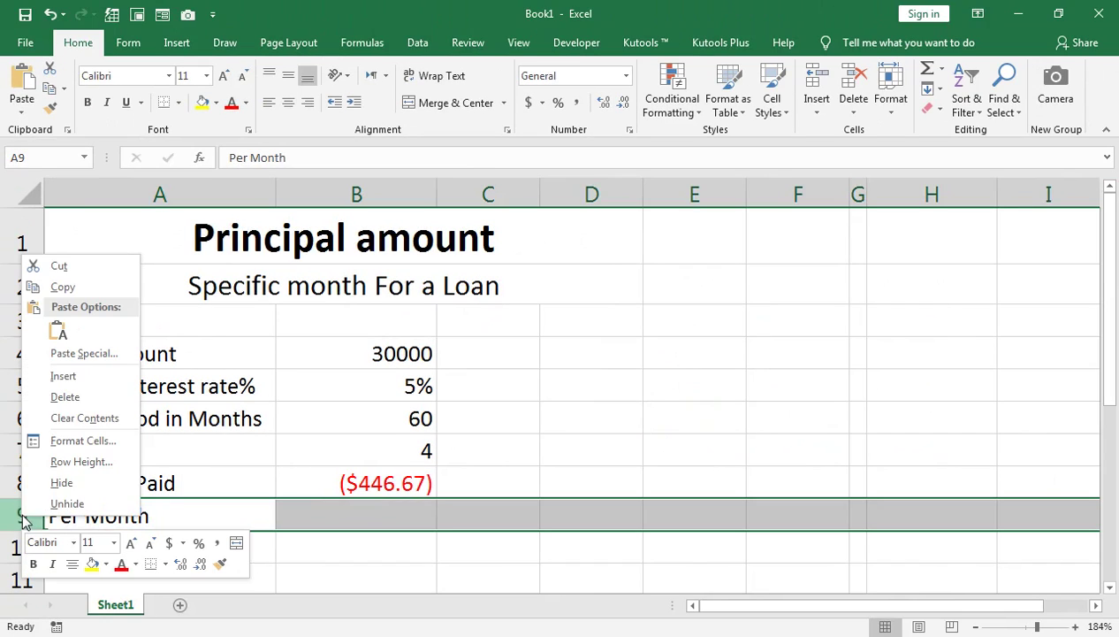
click(62, 376)
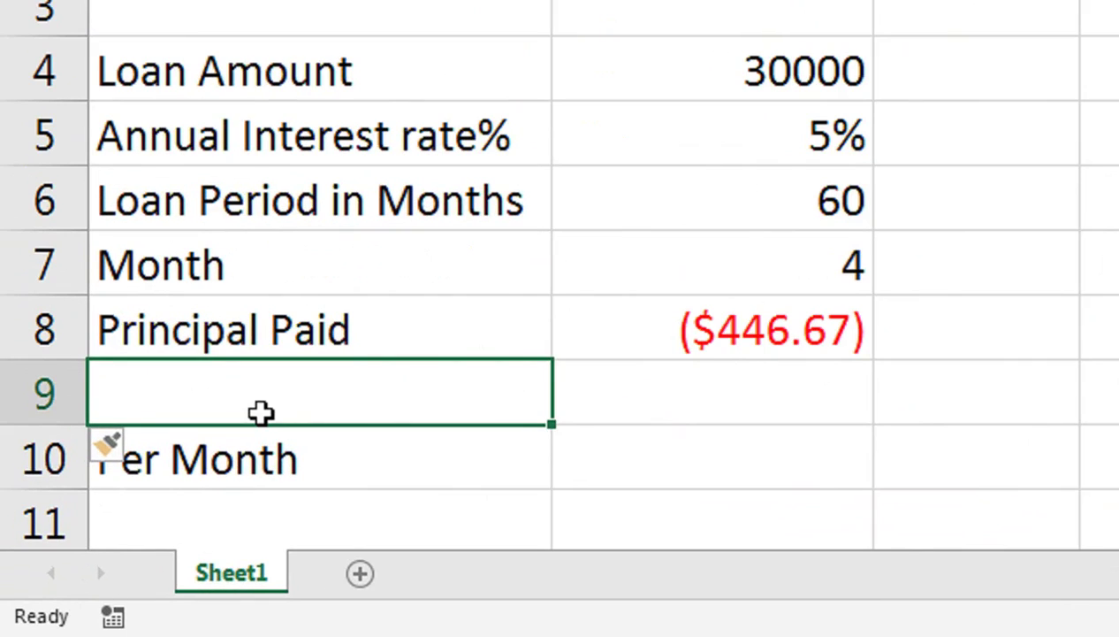
Label cell A9 in the new row "Interrest Paid".
text(Intrest Ra)
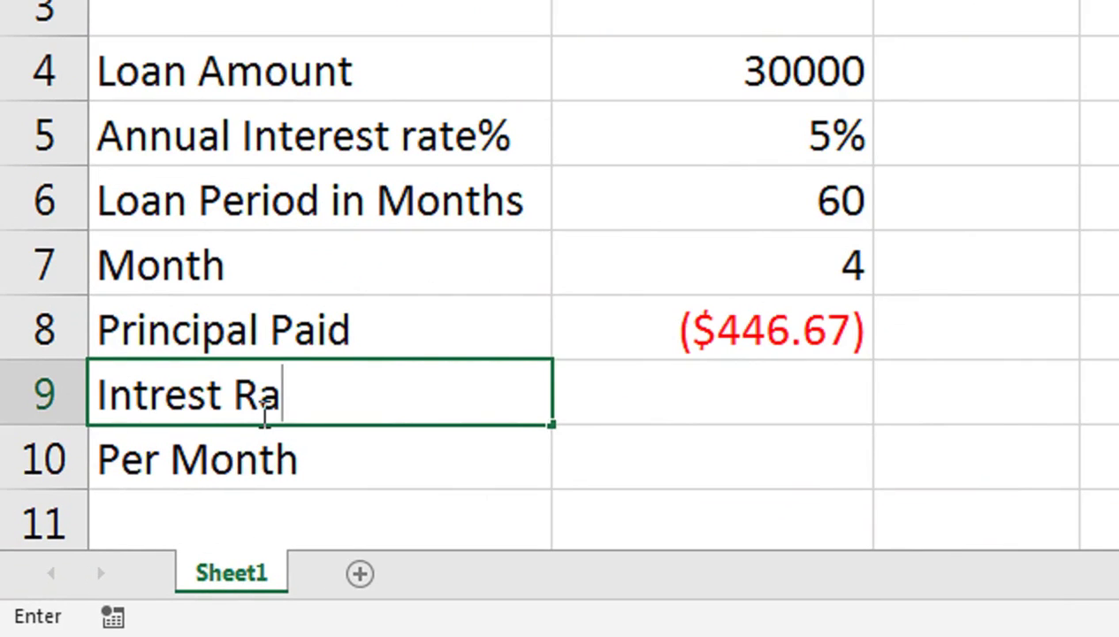
key(BackSpace)
key(BackSpace)
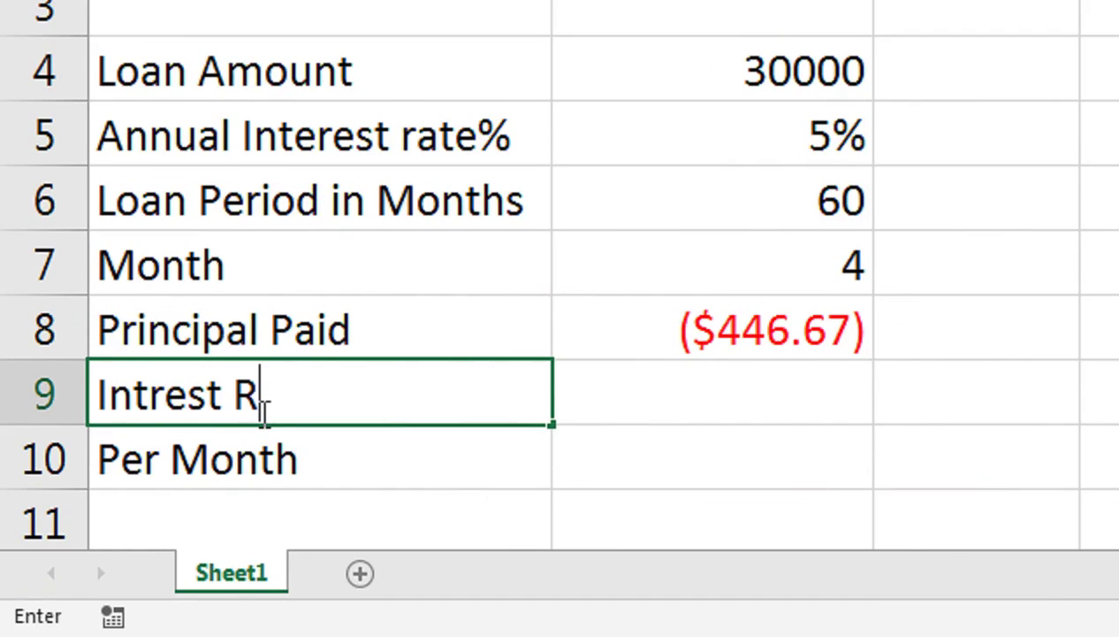
key(BackSpace)
key(BackSpace)
key(BackSpace)
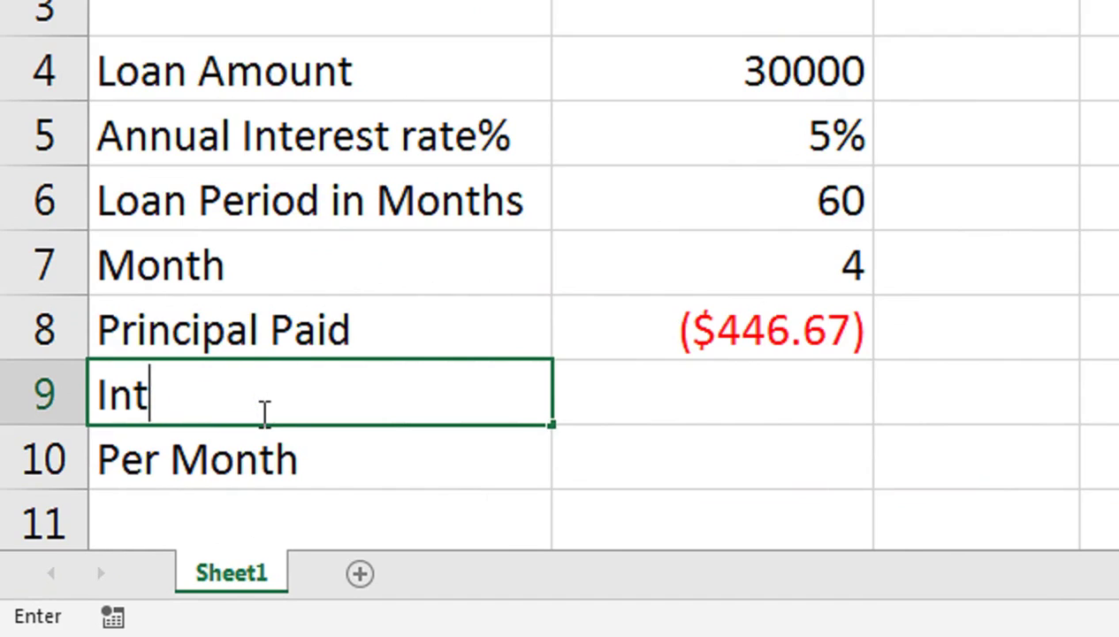
text(errest)
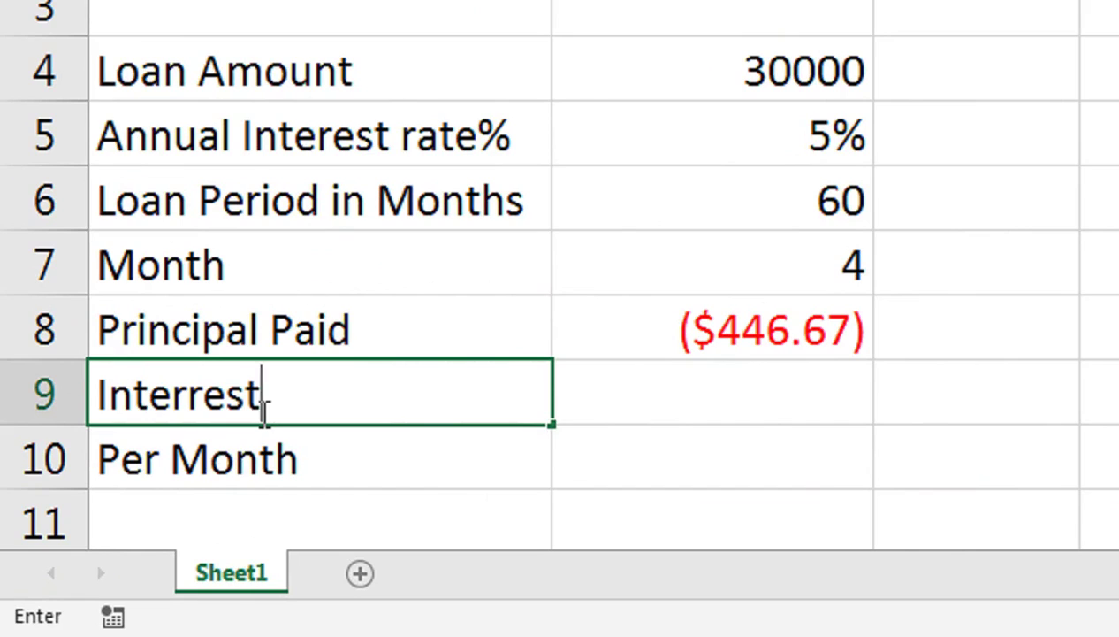
text( Paid)
key(Tab)
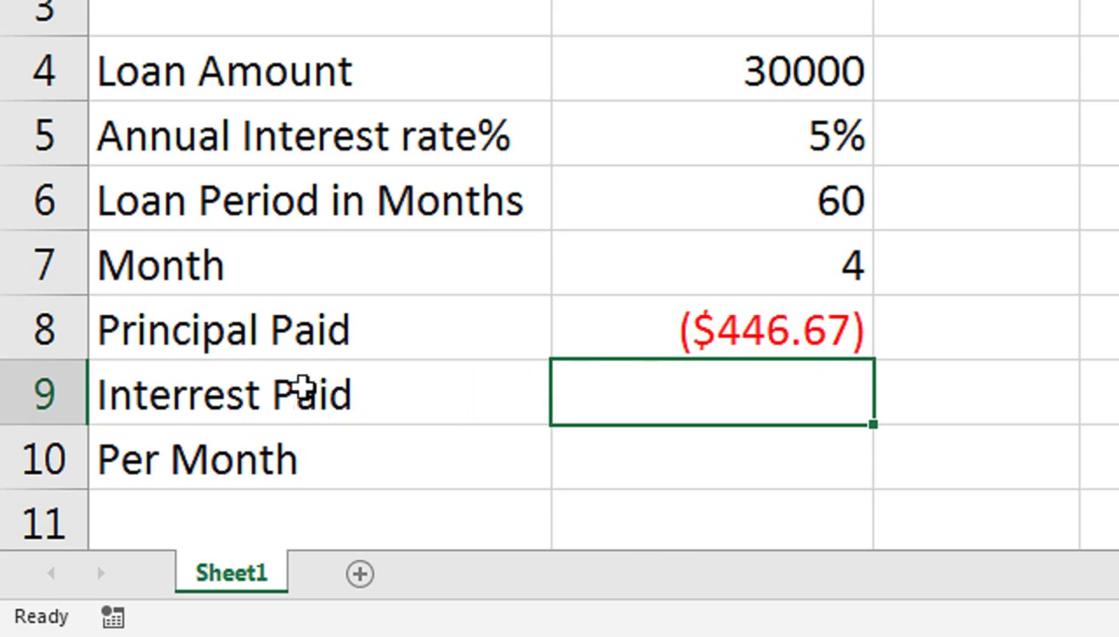
Copy the formula text from the Principal Paid cell B8 into cell B9, keeping the same cell references.
double_click(656, 316)
triple_click(732, 329)
key(ctrl+c)
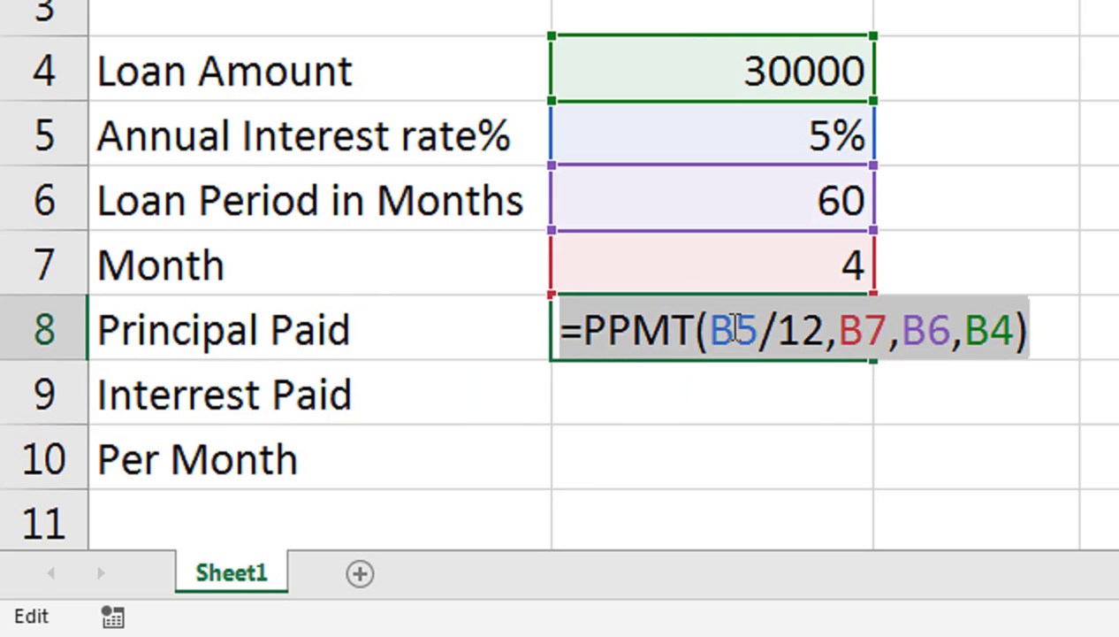
key(Return)
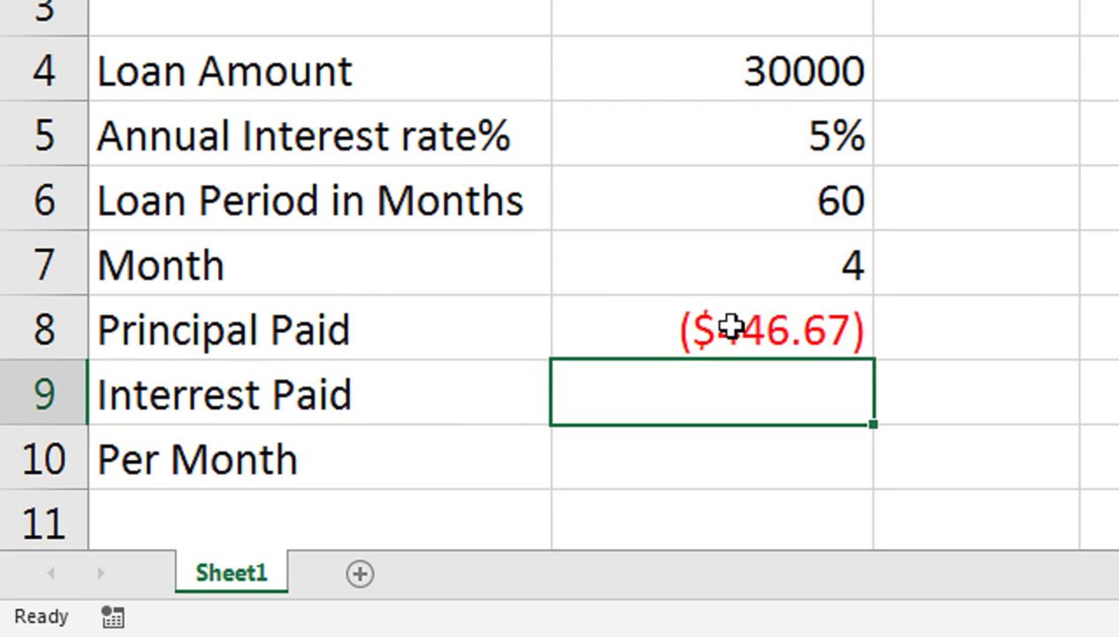
key(ctrl+v)
Change the function in cell B9 from PPMT to IPMT, giving =IPMT(B5/12,B7,B6,B4).
double_click(728, 398)
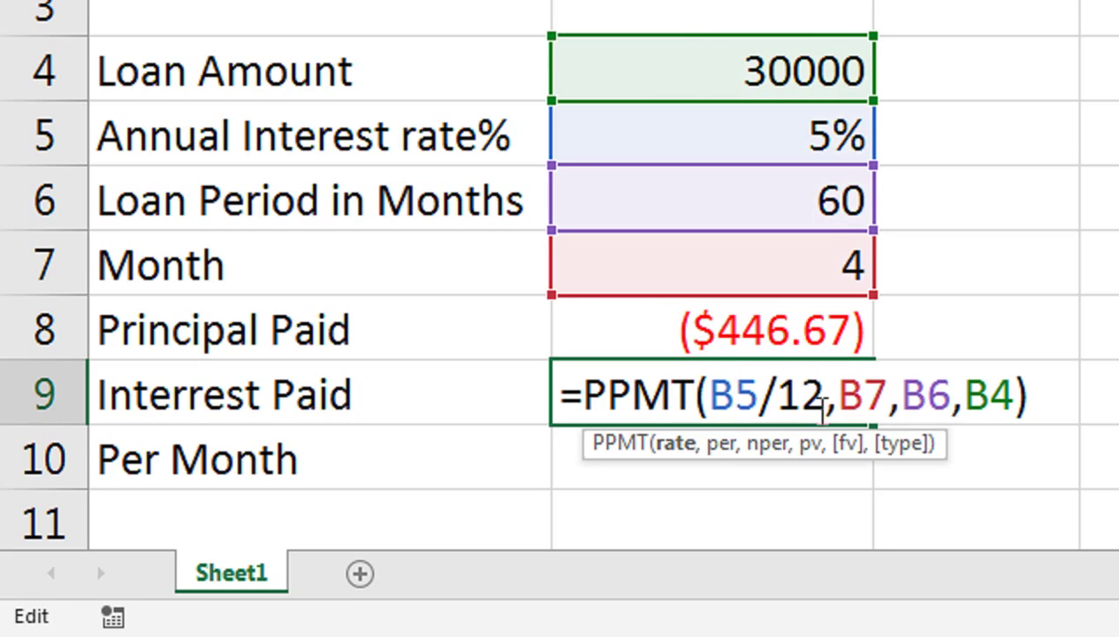
click(731, 395)
click(603, 389)
key(BackSpace)
text(i)
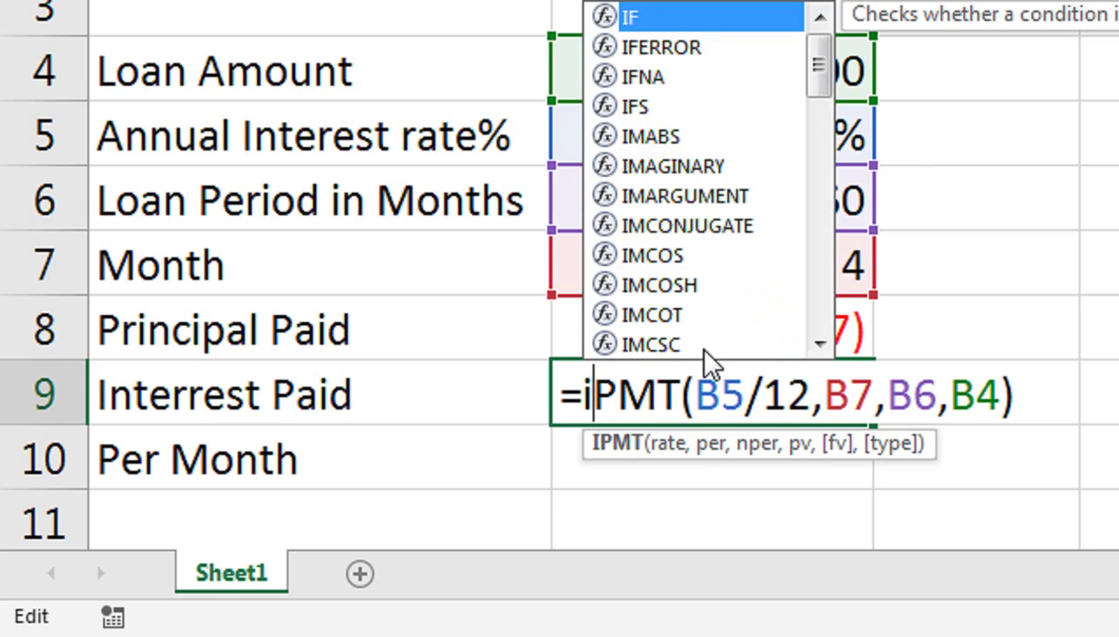
key(BackSpace)
text(I)
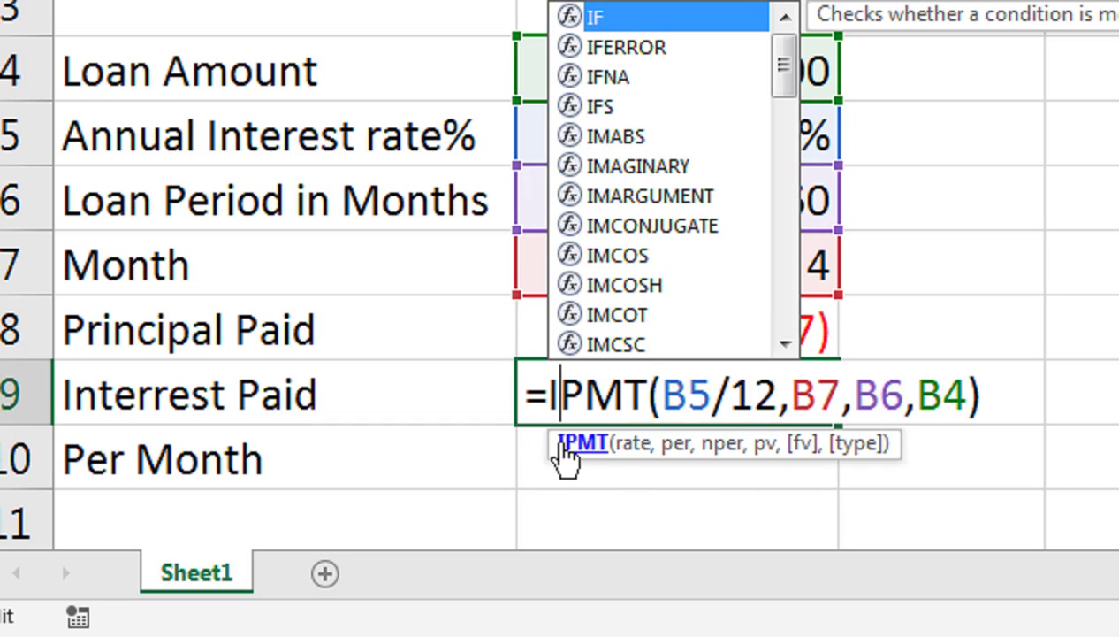
key(Return)
click(610, 403)
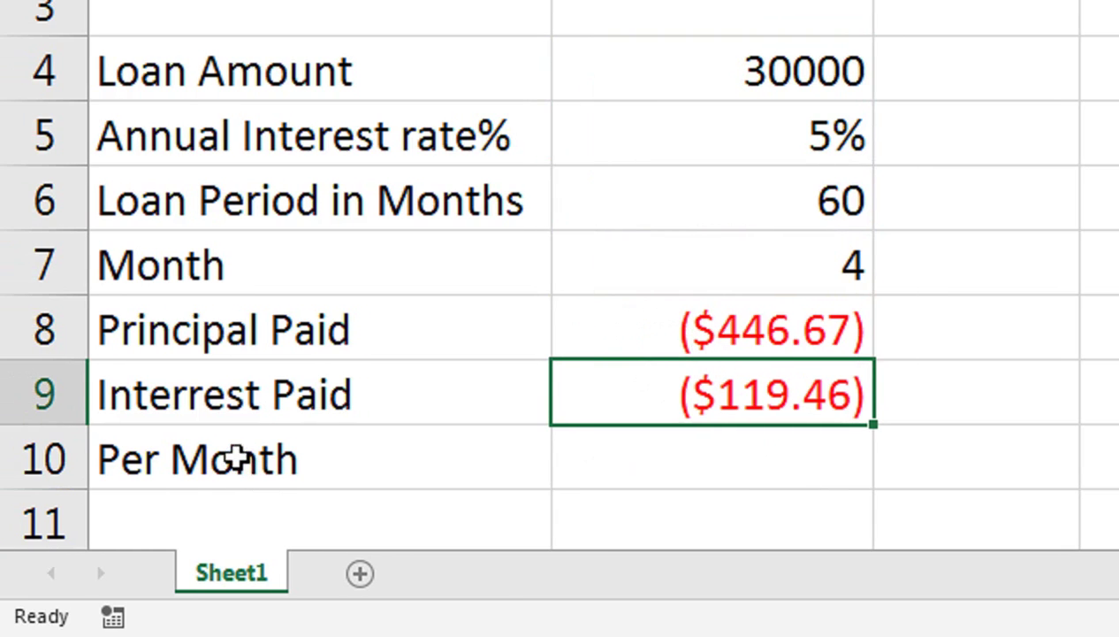
Add the principal and interest payments in cell C8 with the formula =B8+B9.
click(962, 305)
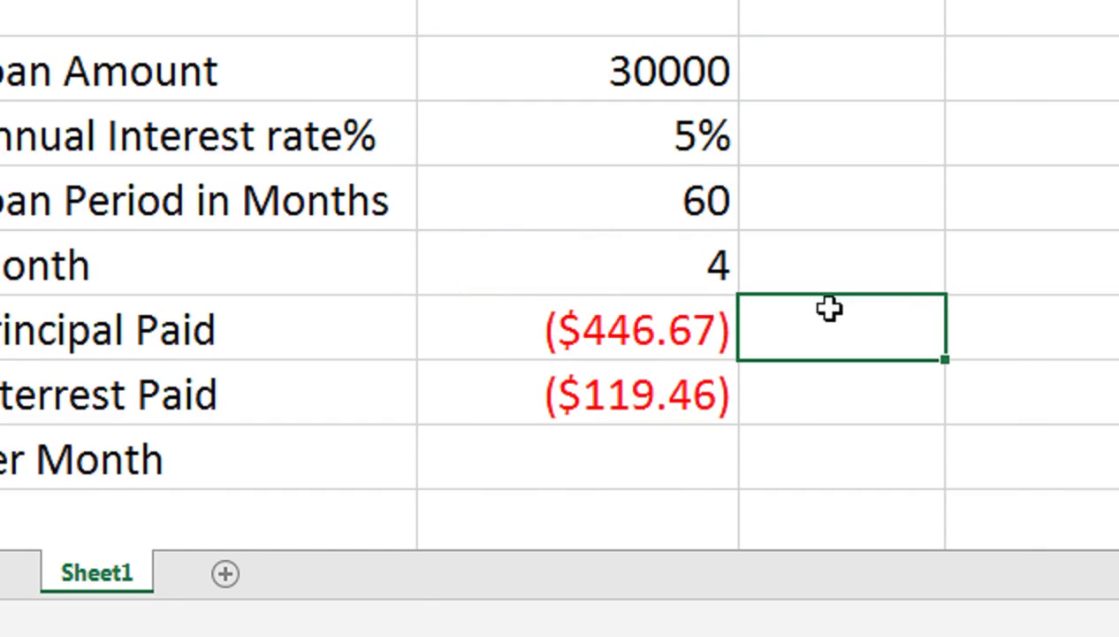
text(=)
click(677, 336)
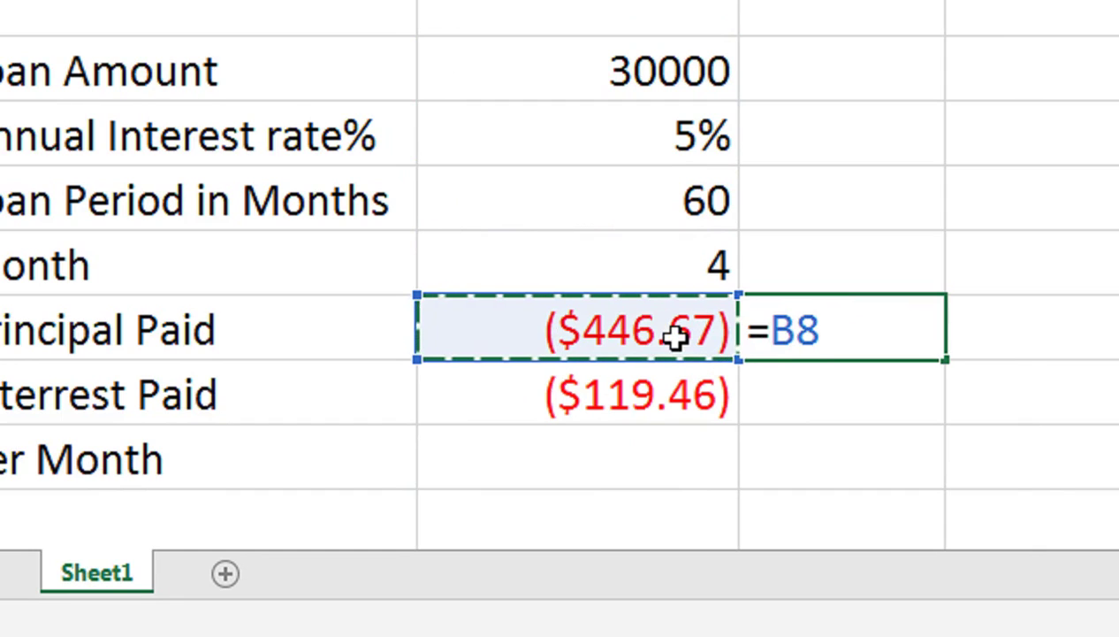
text(+)
click(620, 382)
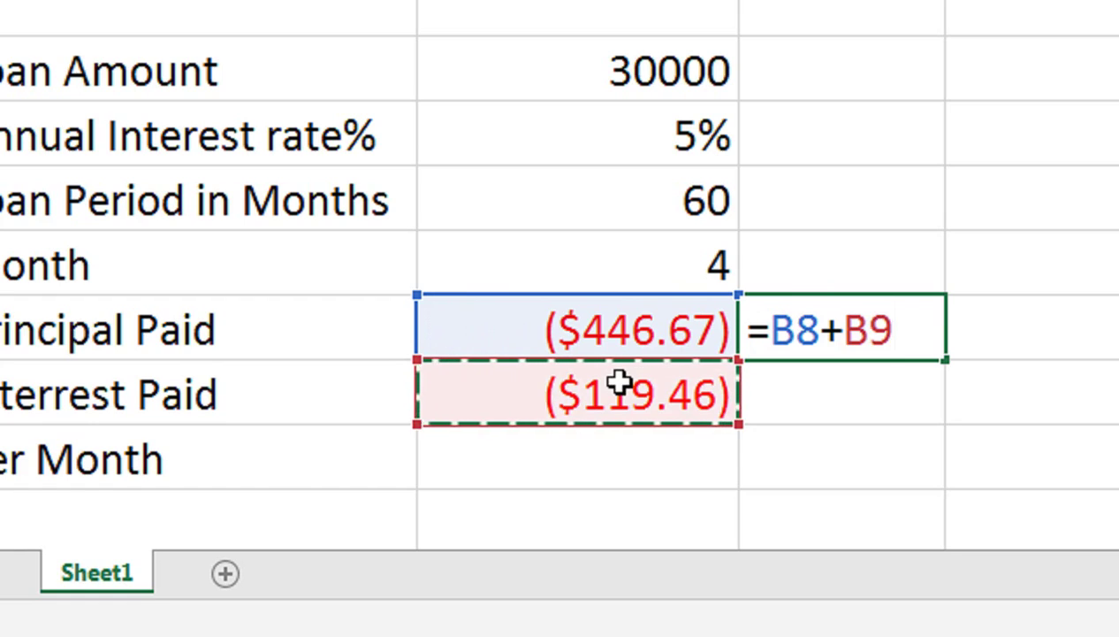
key(Return)
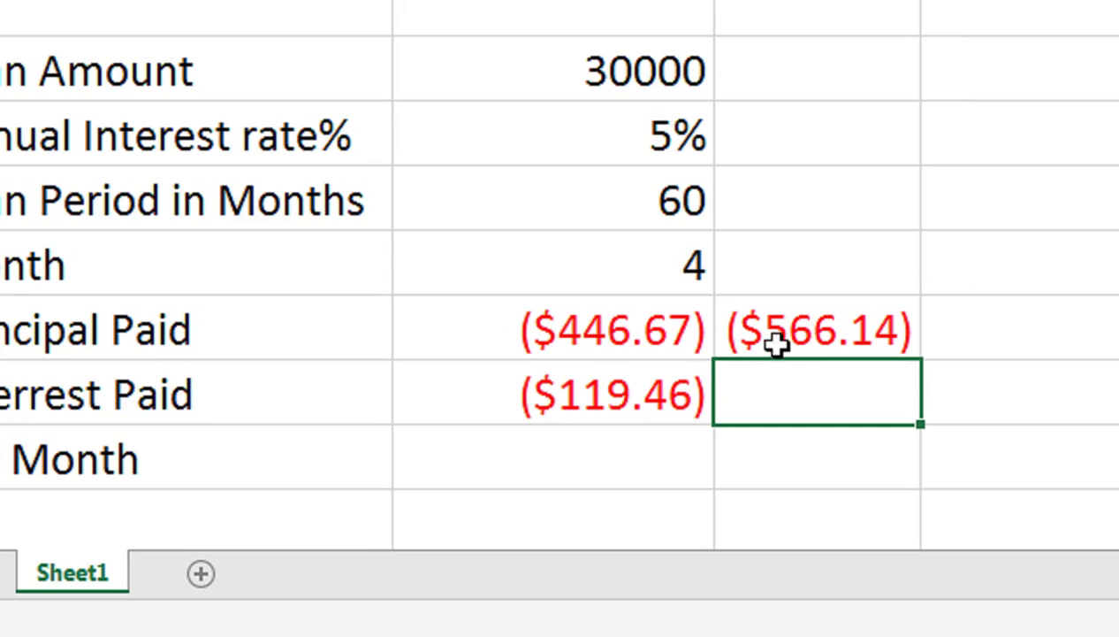
Set the font color of cells A8:C9 to white so the Principal Paid and Interrest Paid labels blend into the background.
click(575, 464)
drag(124, 329, 879, 379)
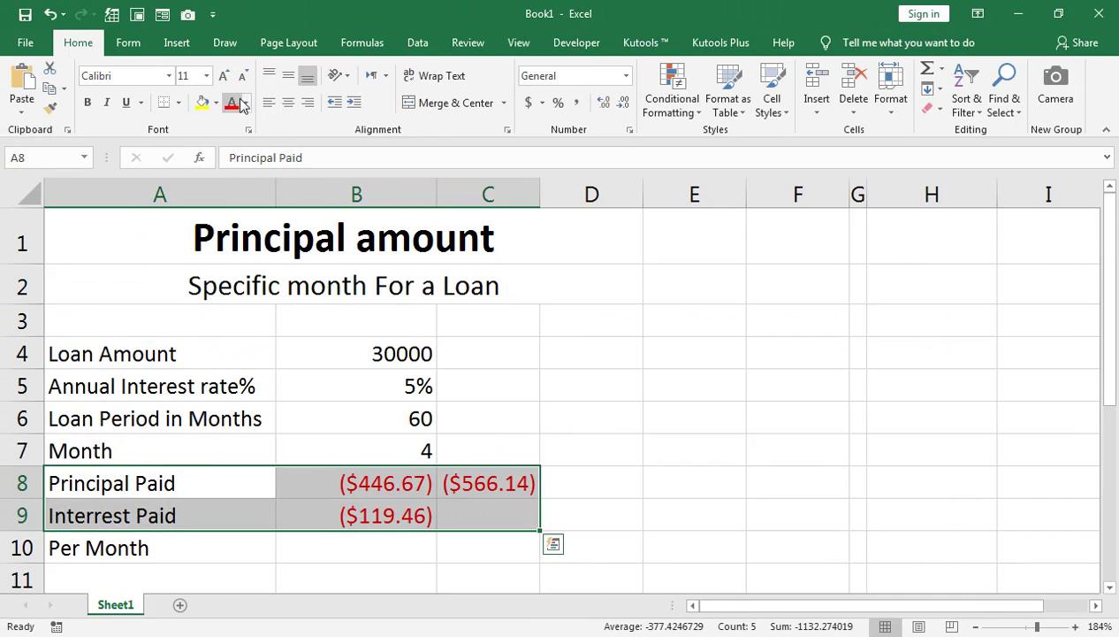
click(246, 103)
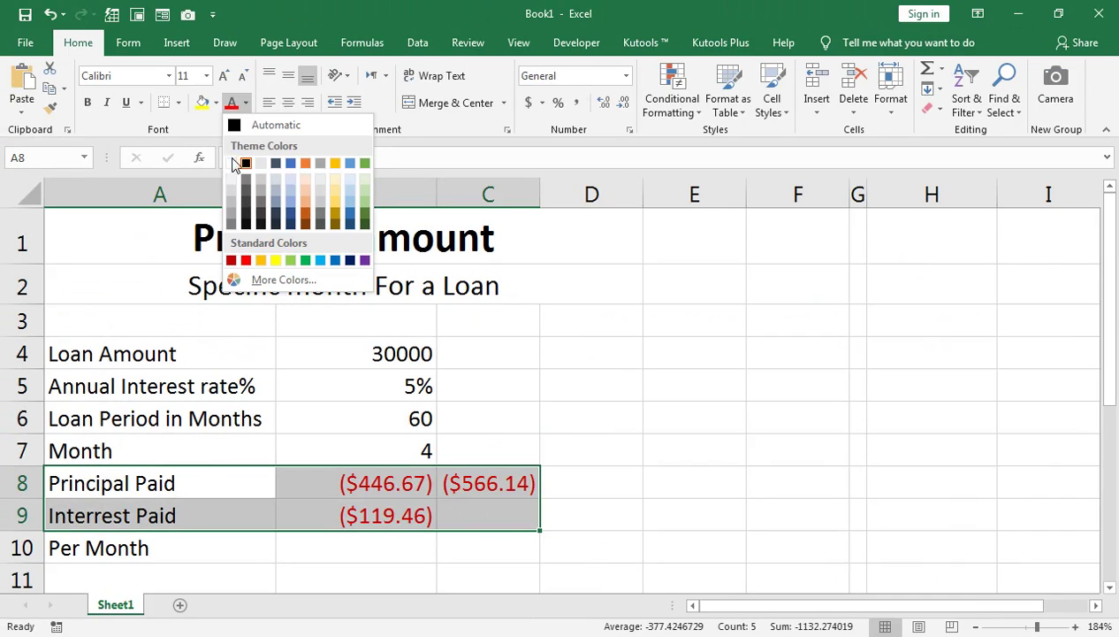
click(234, 163)
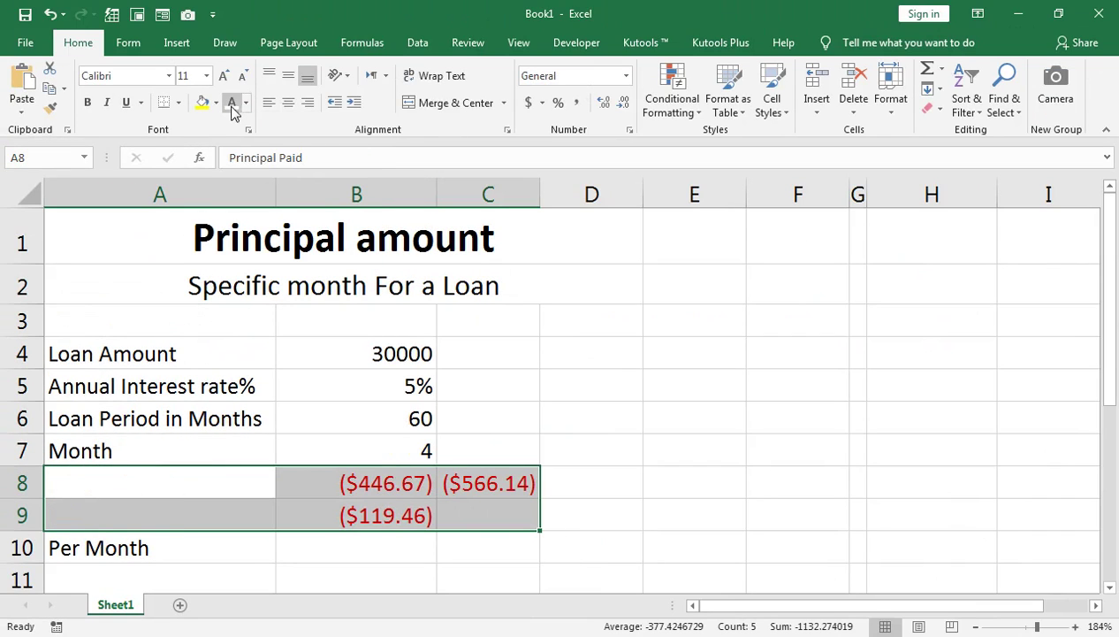
click(392, 511)
click(172, 487)
Hide rows 8 and 9, which hold the principal and interest calculations.
drag(22, 481, 22, 515)
right_click(24, 514)
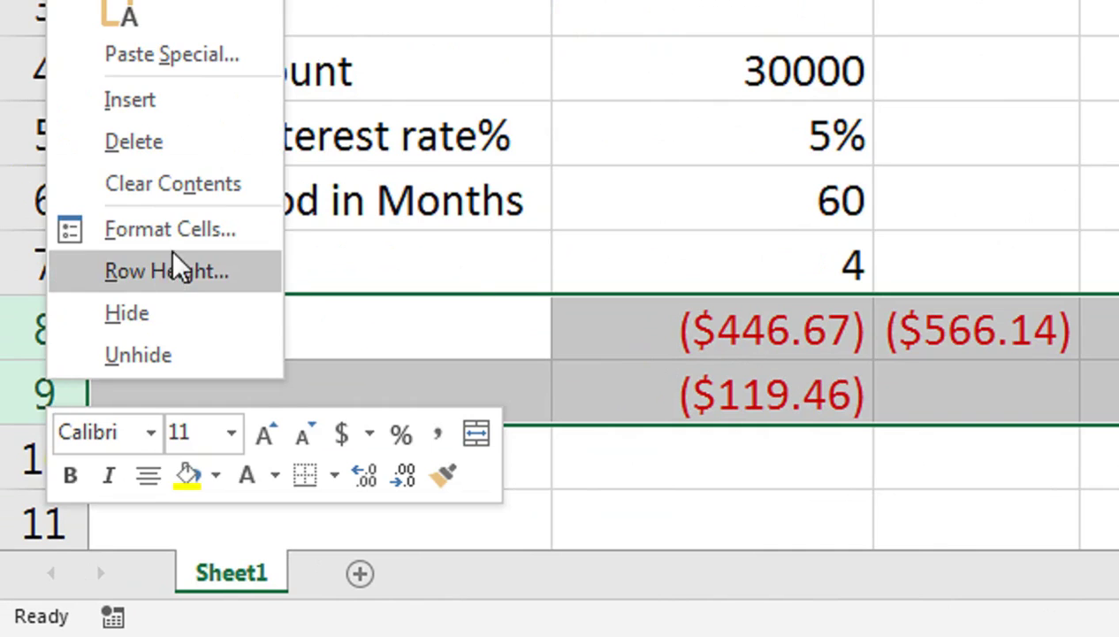
click(179, 318)
click(319, 331)
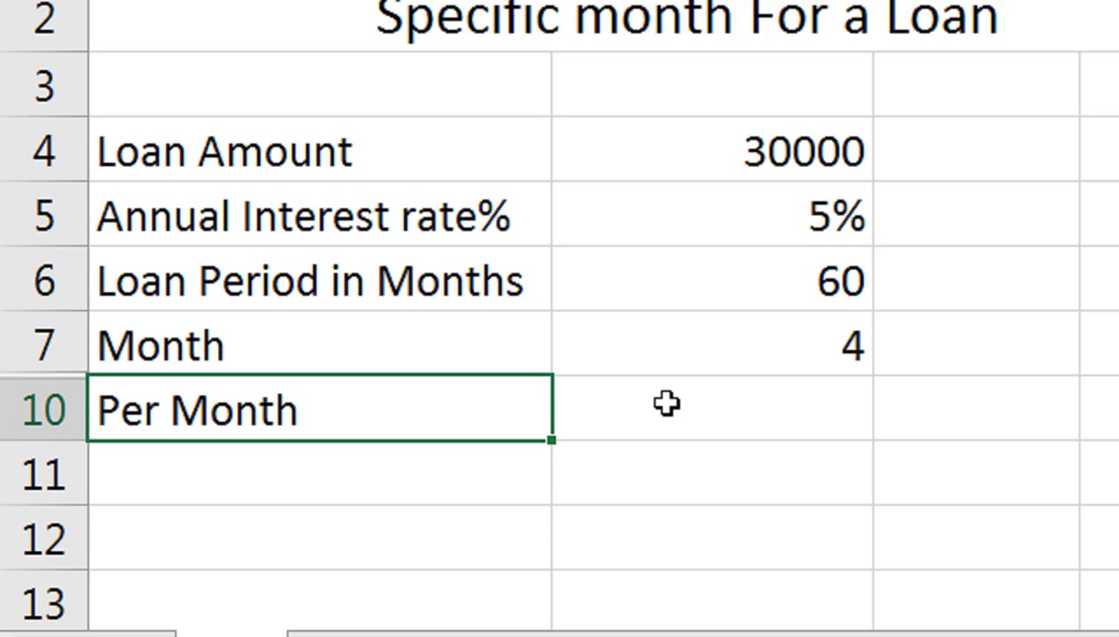
text(=)
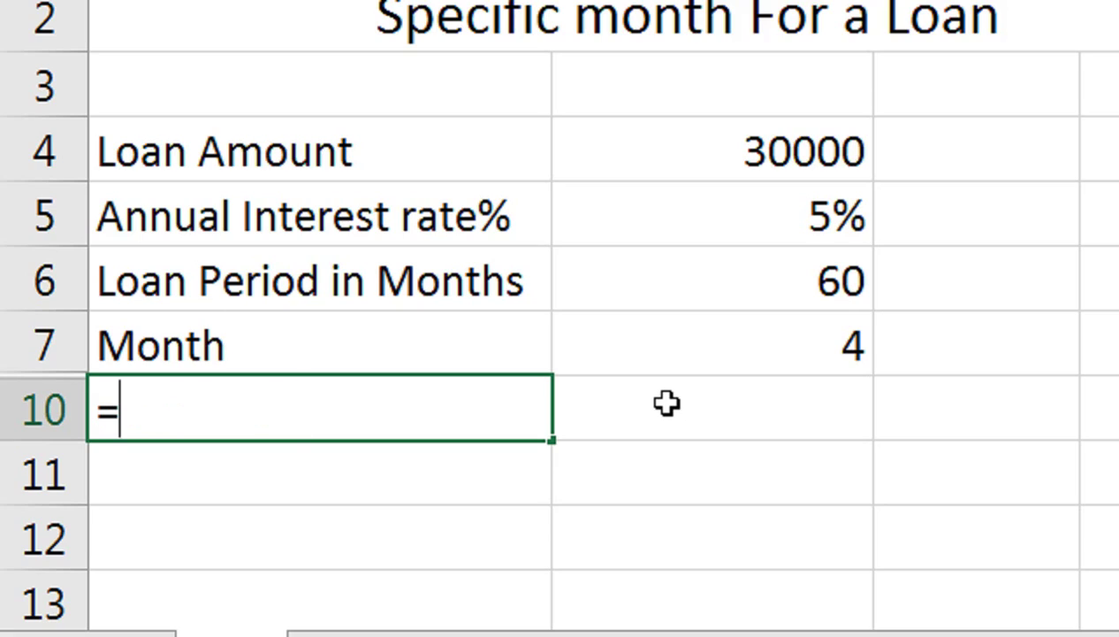
key(BackSpace)
click(667, 403)
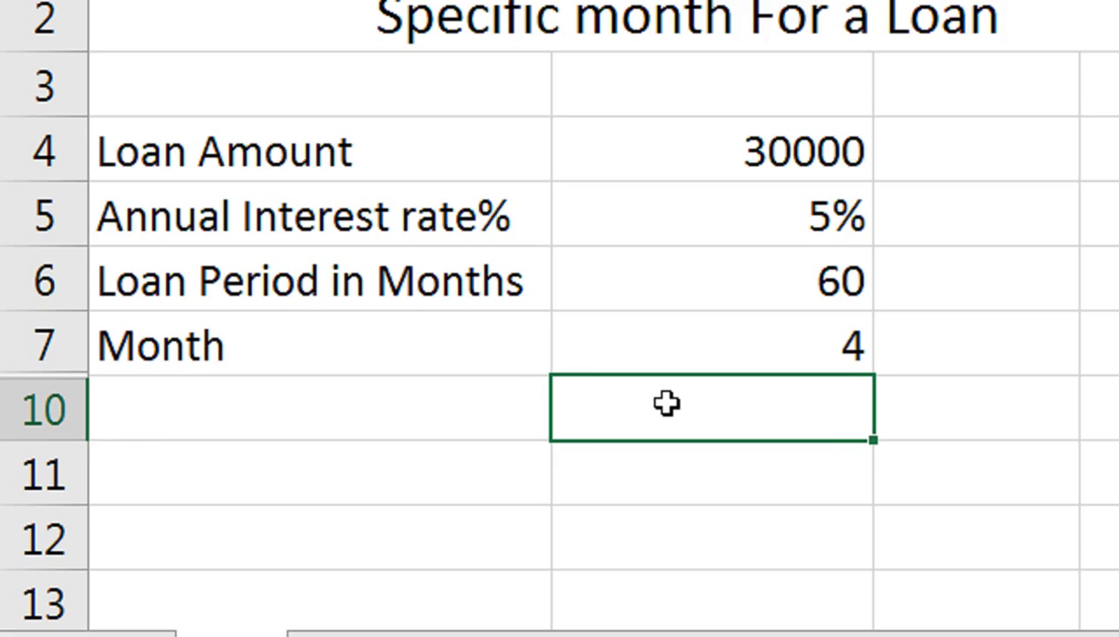
key(ctrl+z)
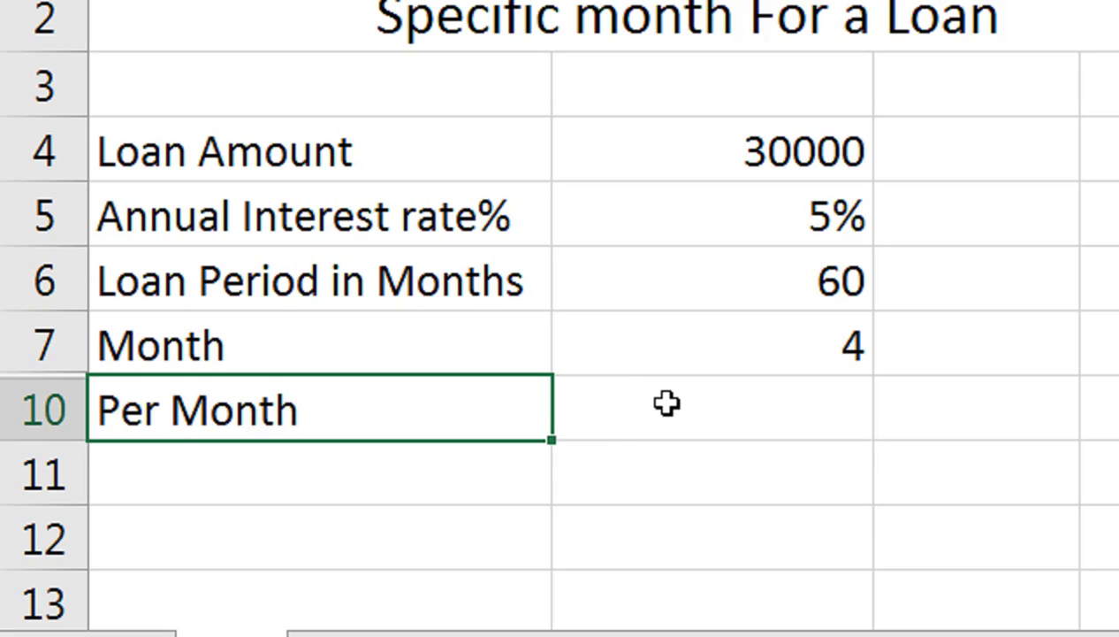
Start a PMT formula in cell B10 beside Per Month, with rate B5, nper B6 and pv B4.
click(667, 403)
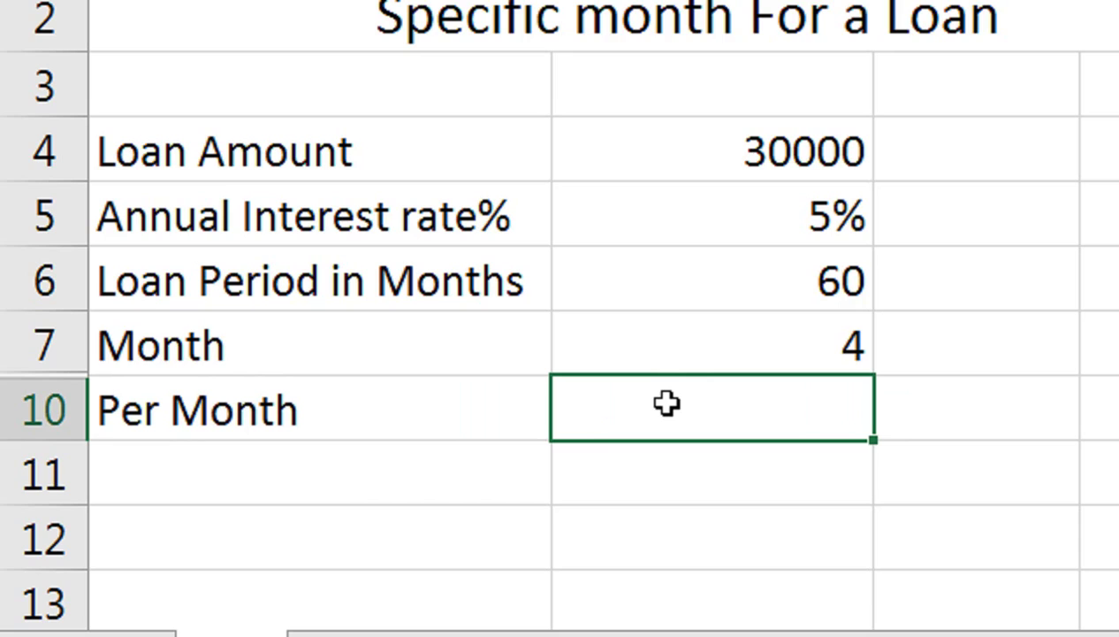
text(=pmt)
key(Tab)
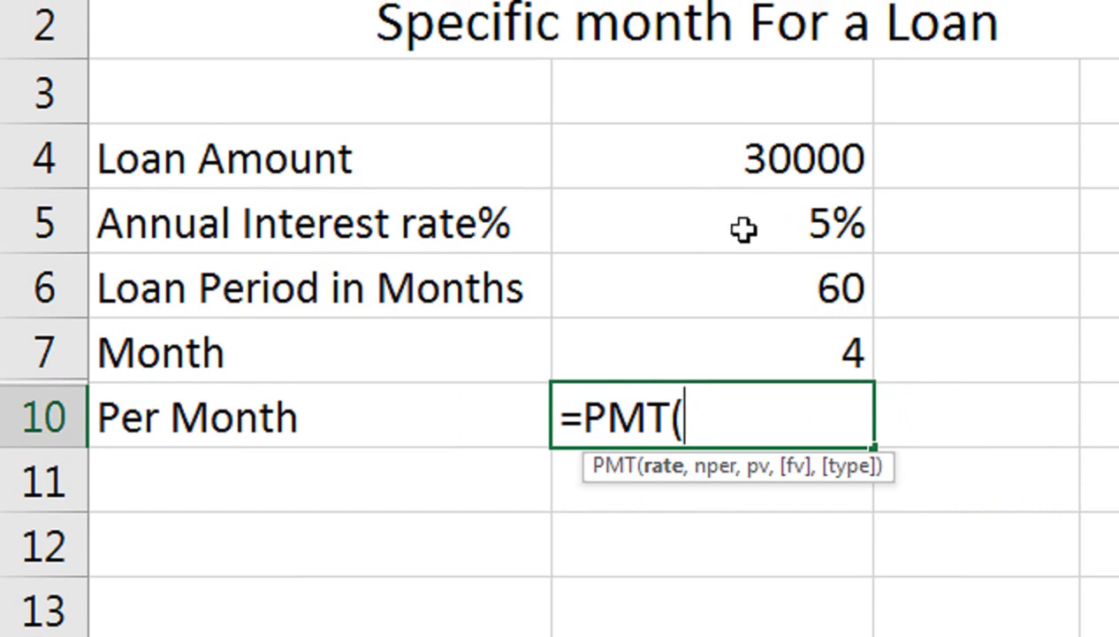
click(686, 227)
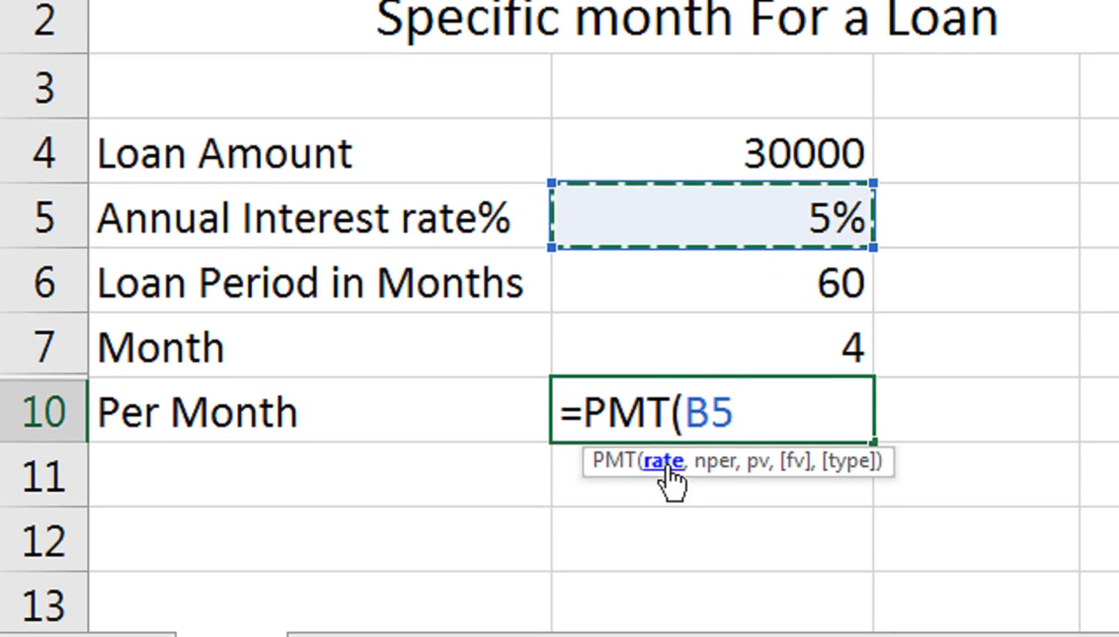
text(,)
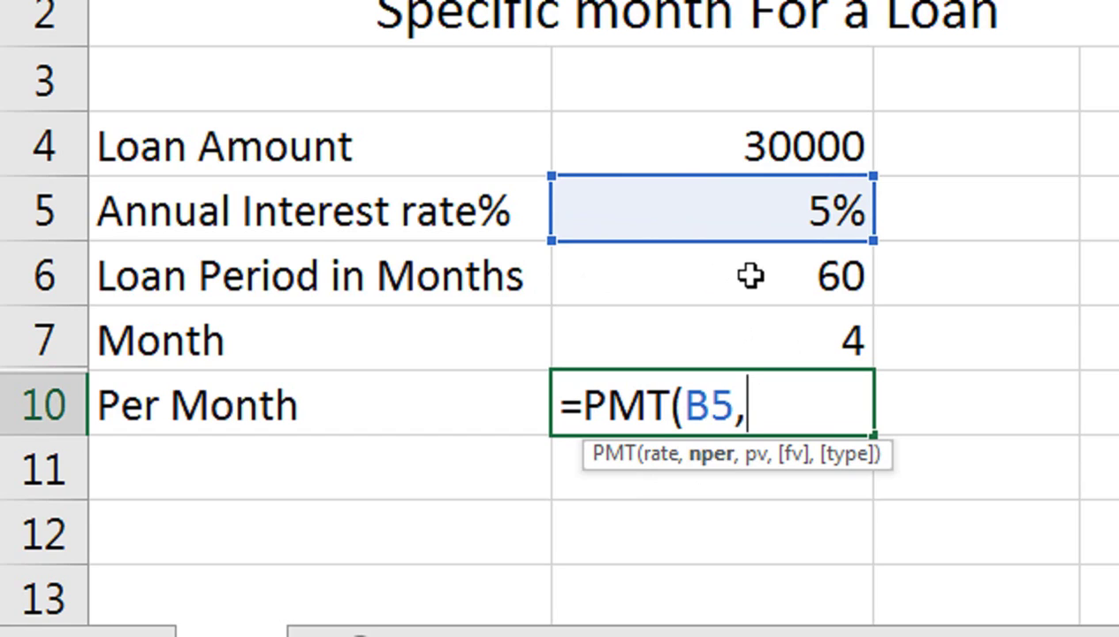
click(721, 275)
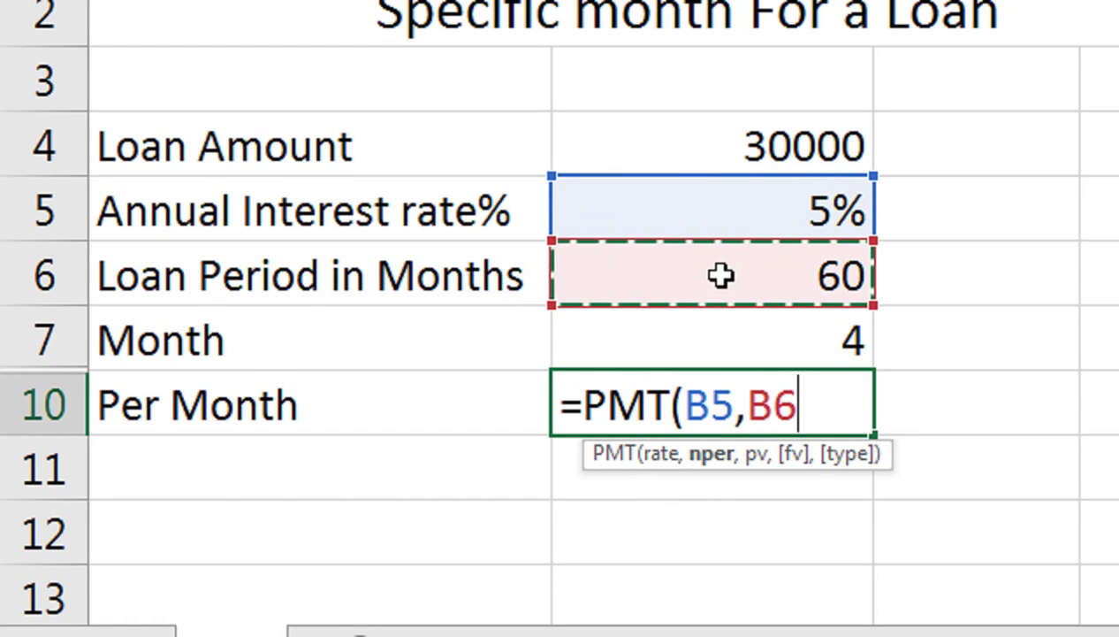
text(,)
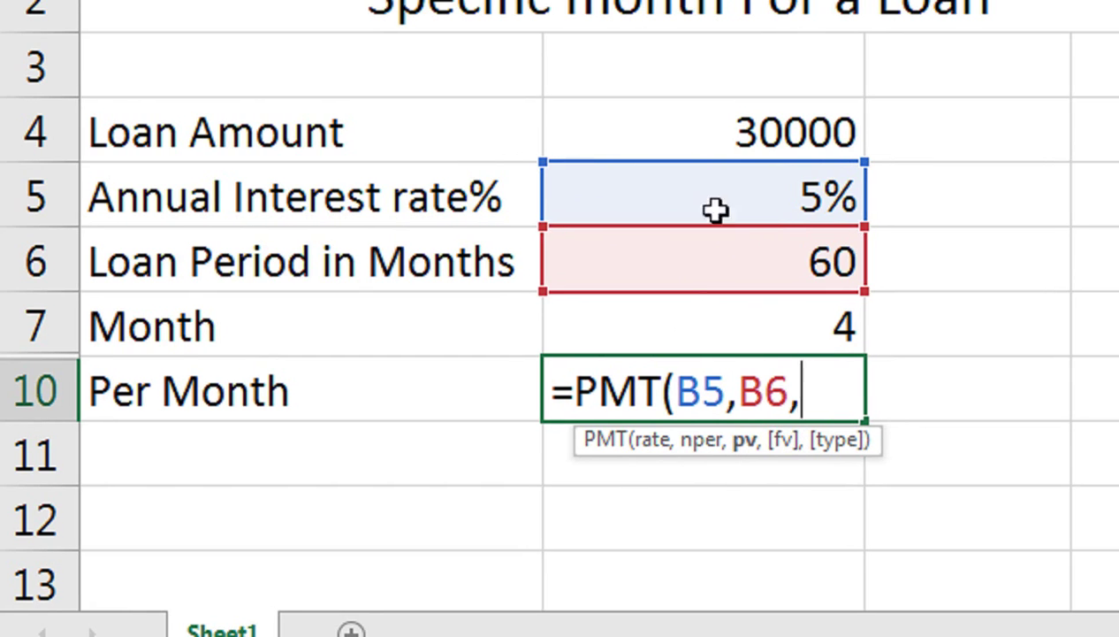
click(680, 162)
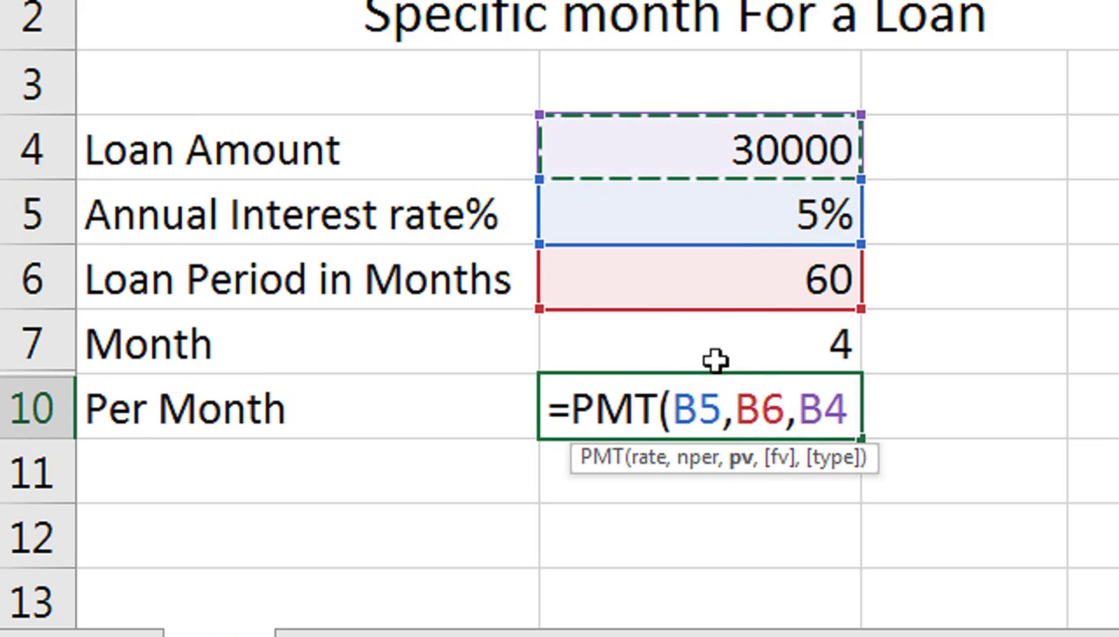
Divide the rate argument by 12 and complete the formula in B10 as =PMT(B5/12,B6,B4).
click(723, 409)
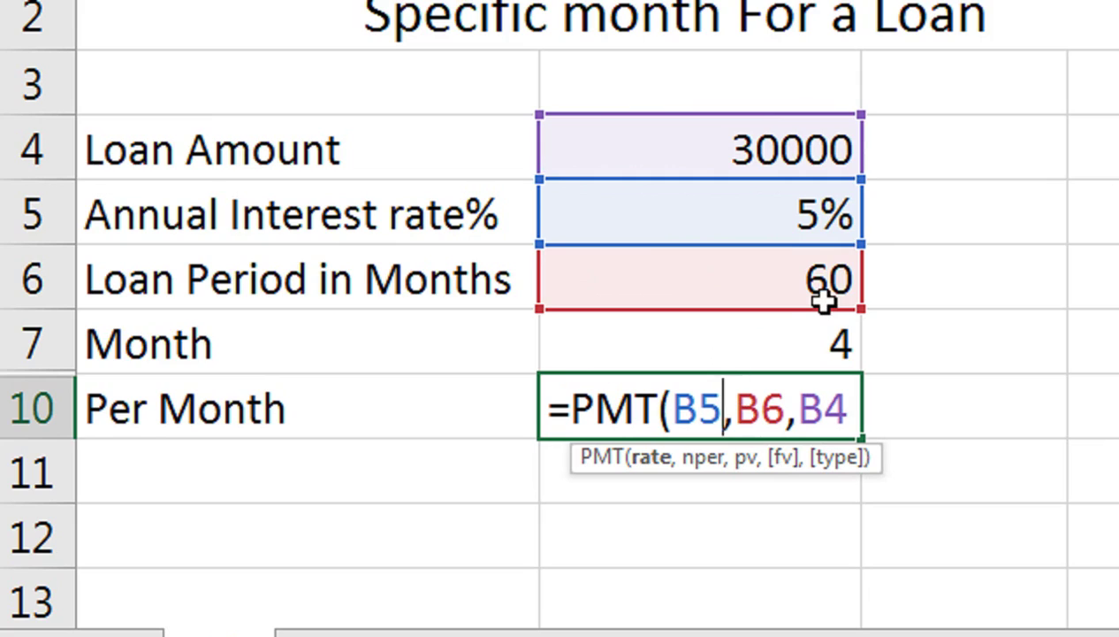
text(/)
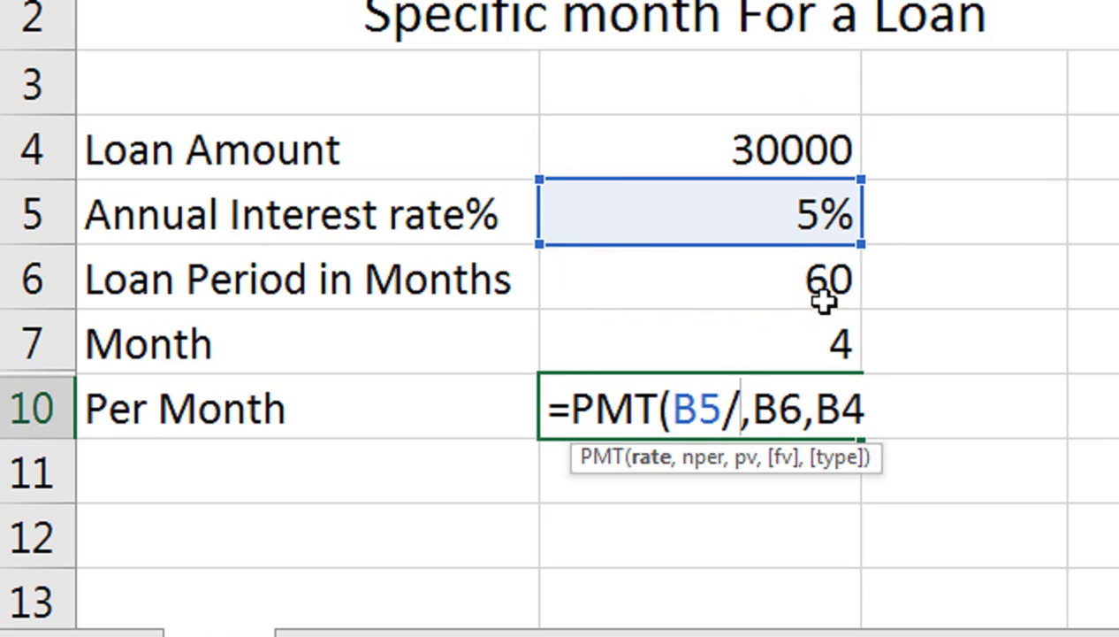
text(12)
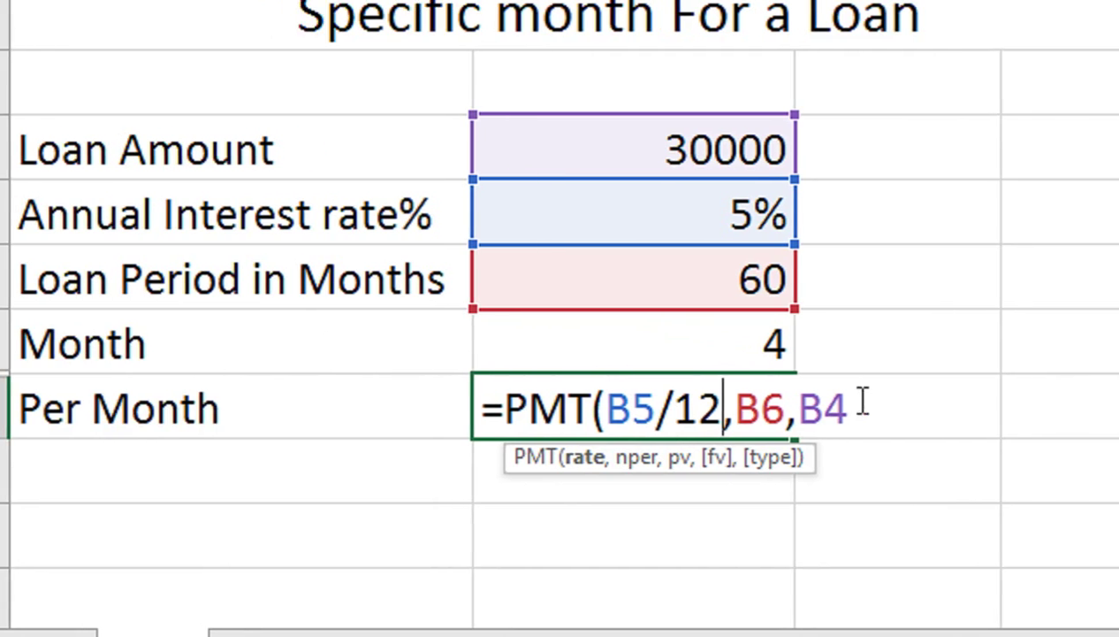
click(863, 404)
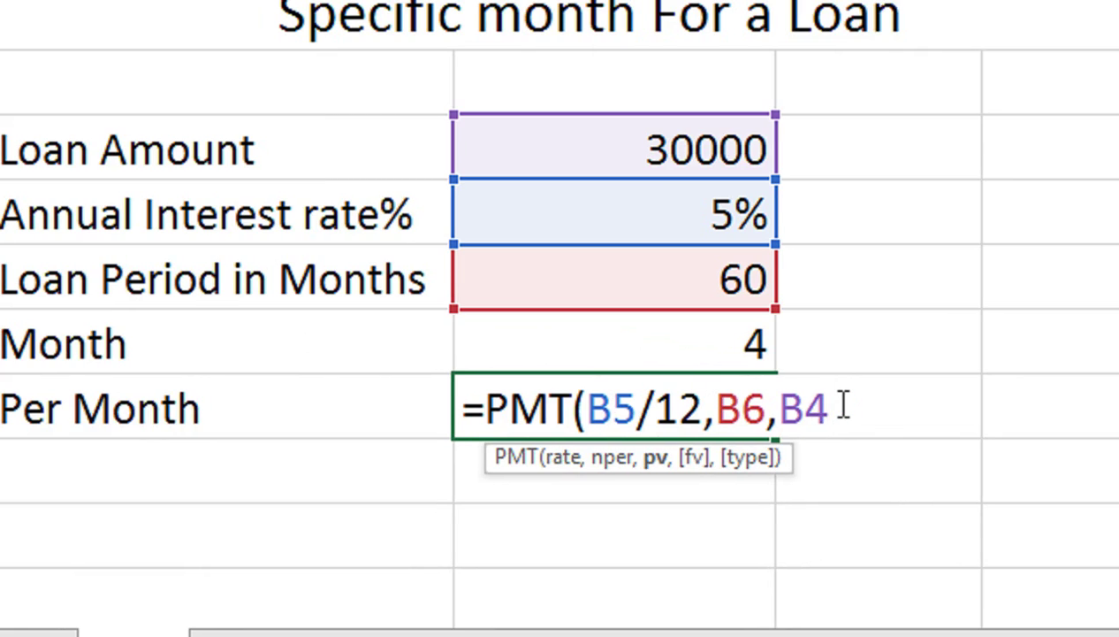
text())
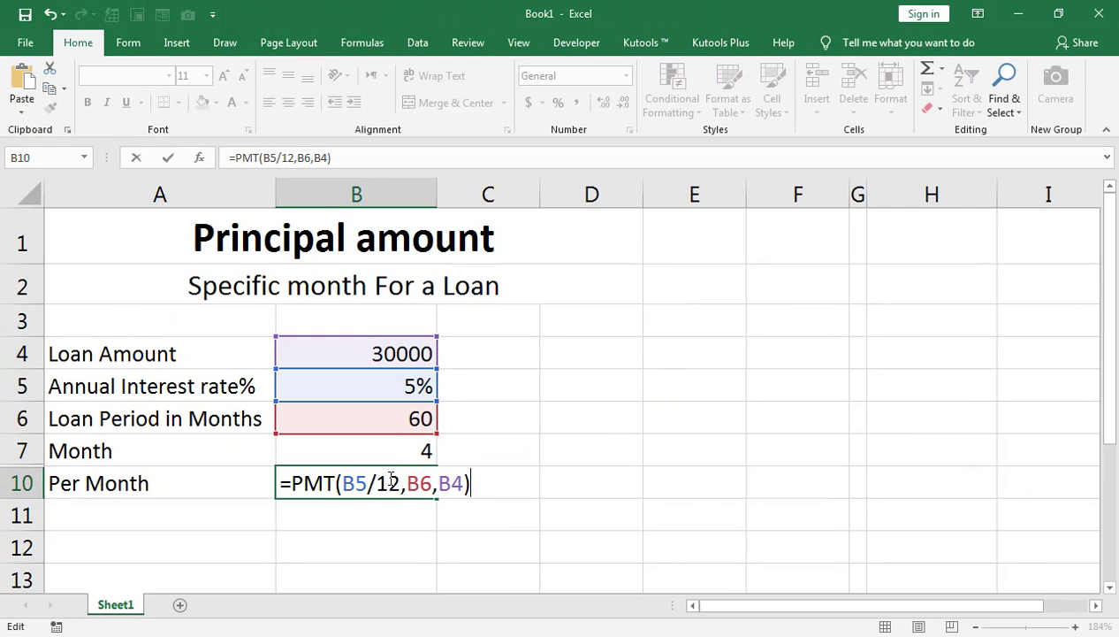
key(Return)
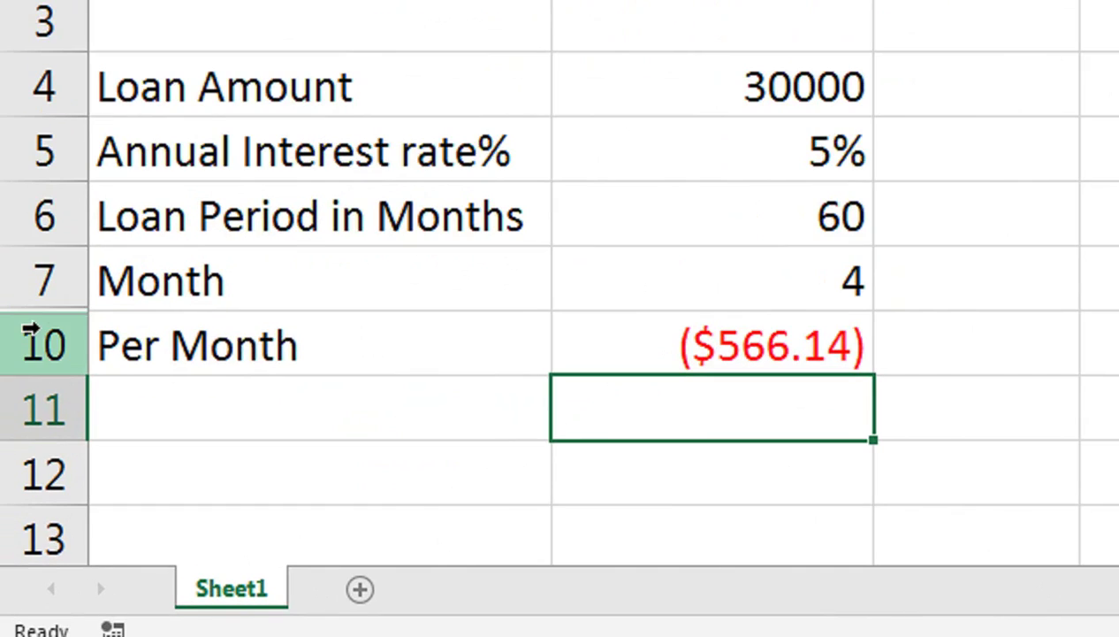
Unhide rows 8 and 9 between the Month and Per Month rows.
drag(20, 277, 26, 332)
right_click(26, 333)
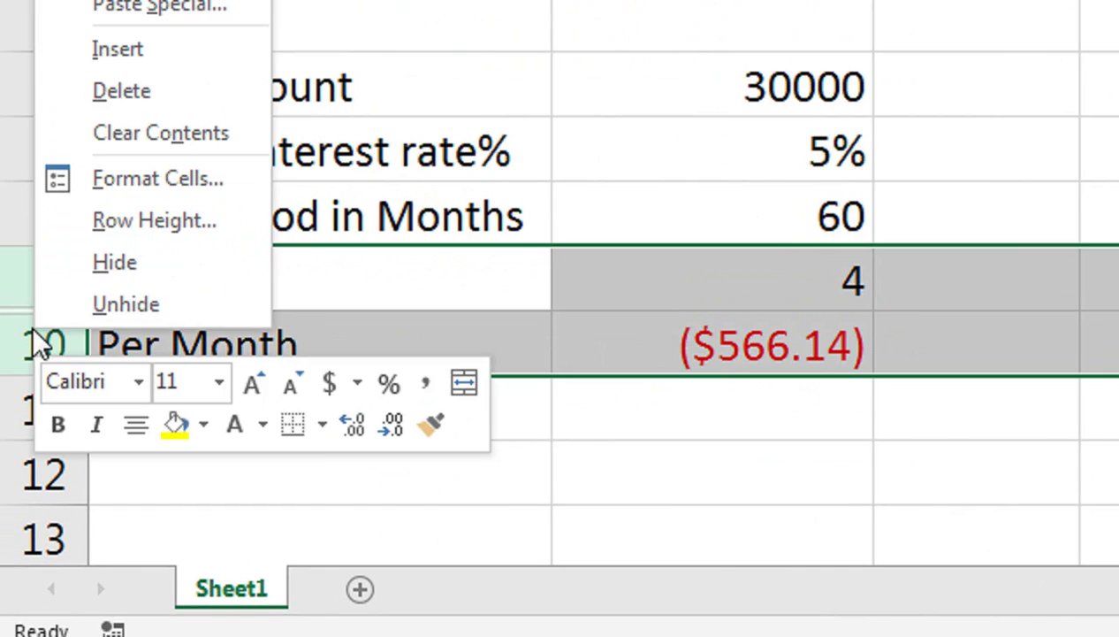
click(81, 305)
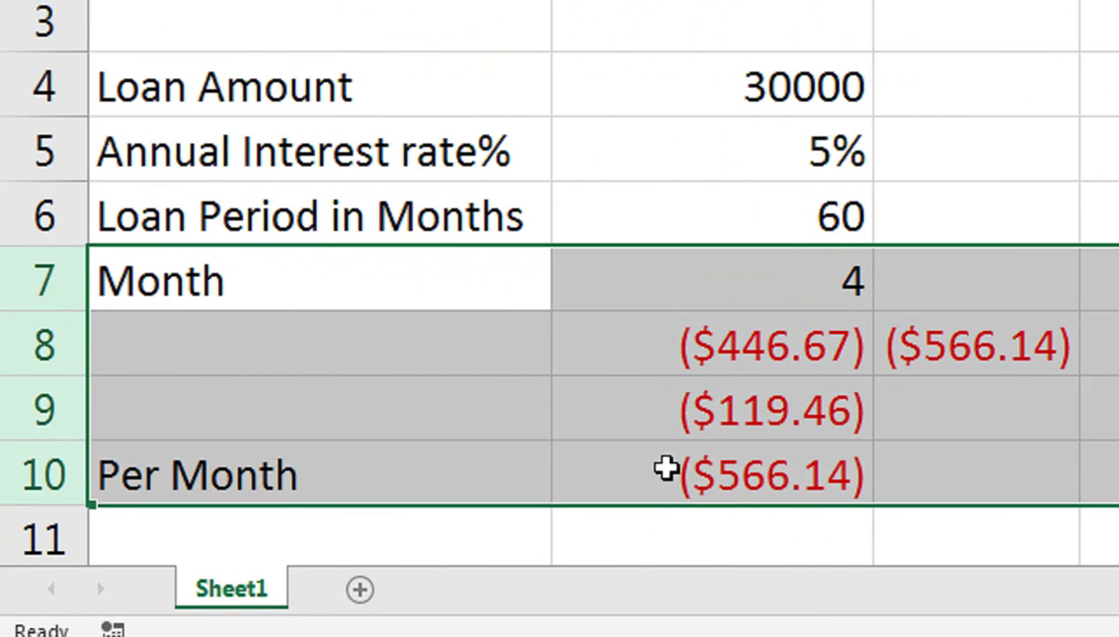
Compare the summed payment formula in C8 with the PMT formula in B10, leaving both formulas as they are.
click(765, 475)
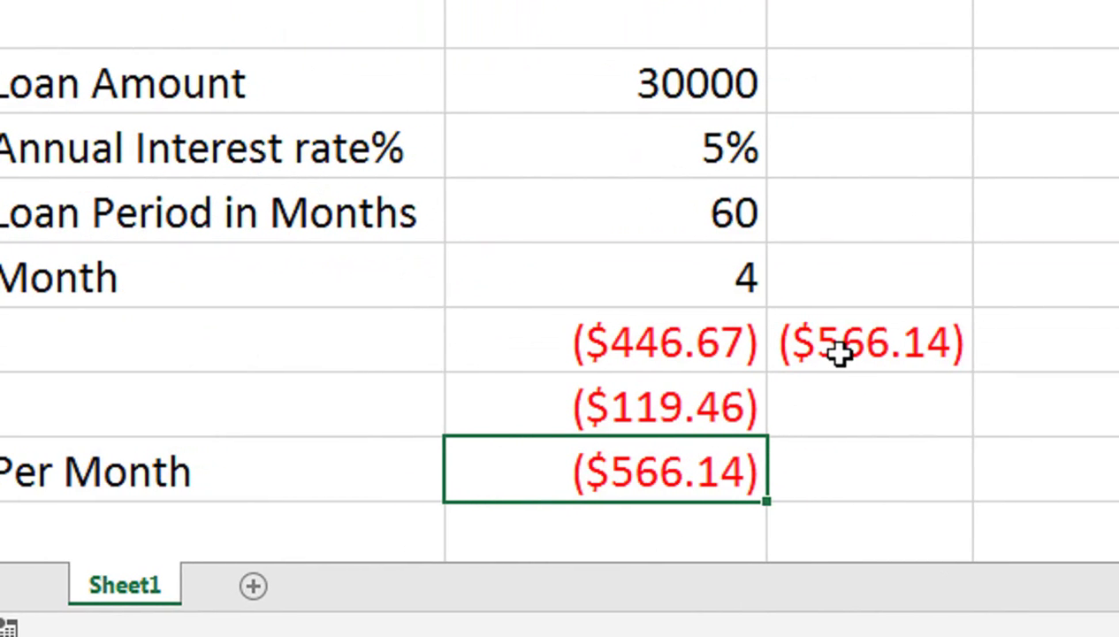
click(838, 352)
click(698, 473)
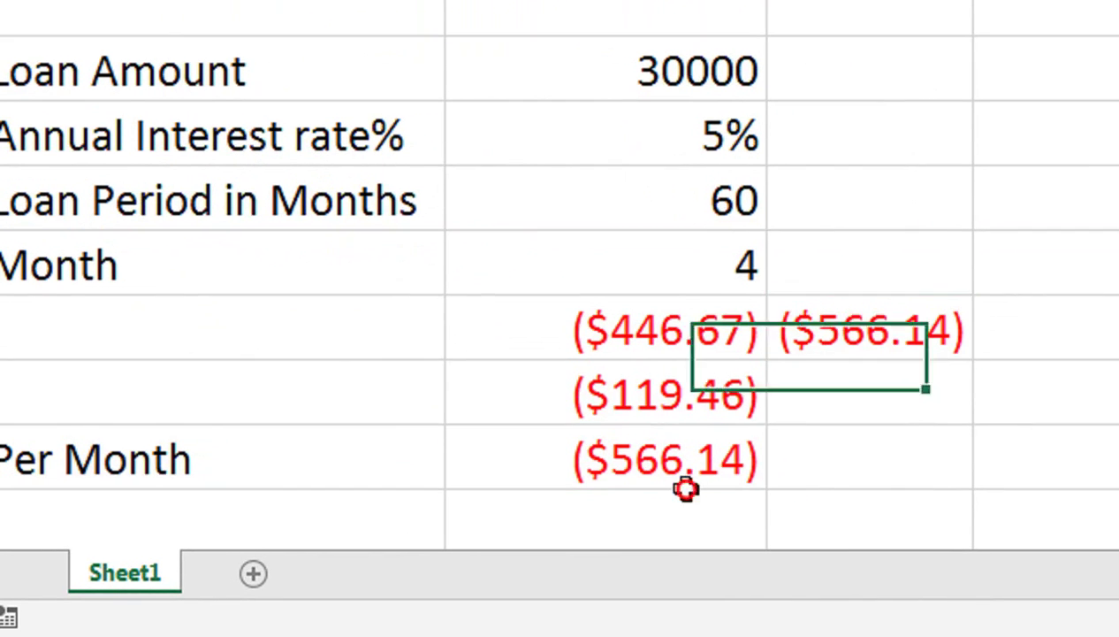
double_click(833, 326)
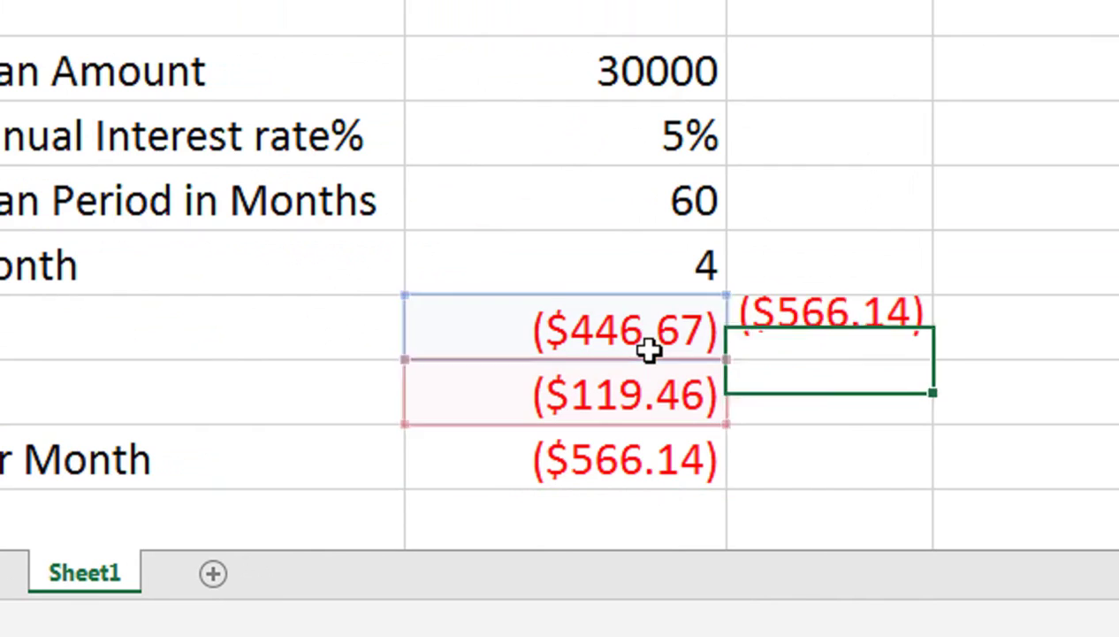
key(Return)
click(605, 464)
double_click(607, 462)
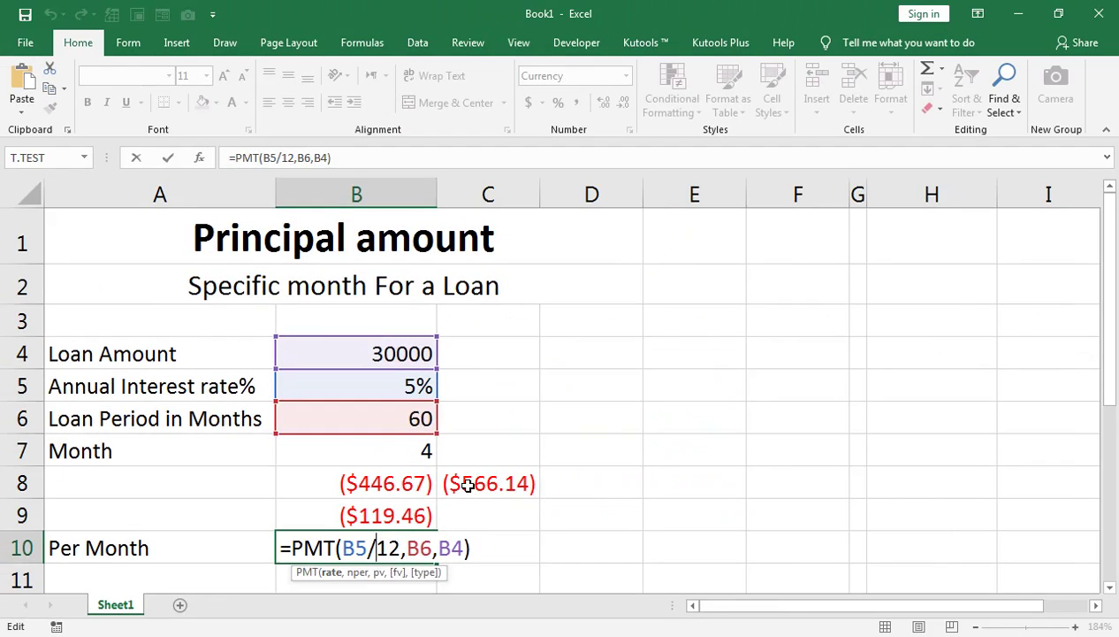
key(Return)
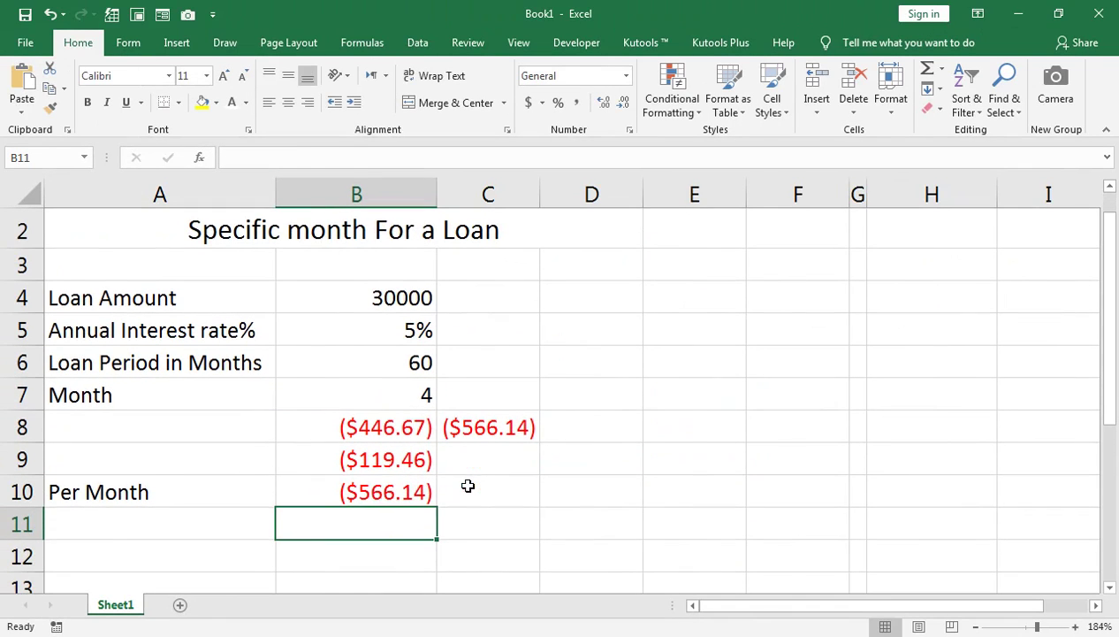
Delete rows 8 and 9 with the principal and interest calculations, keeping the Per Month row.
click(405, 433)
drag(21, 427, 21, 456)
right_click(21, 456)
click(69, 335)
scroll(255, 444, up, 1)
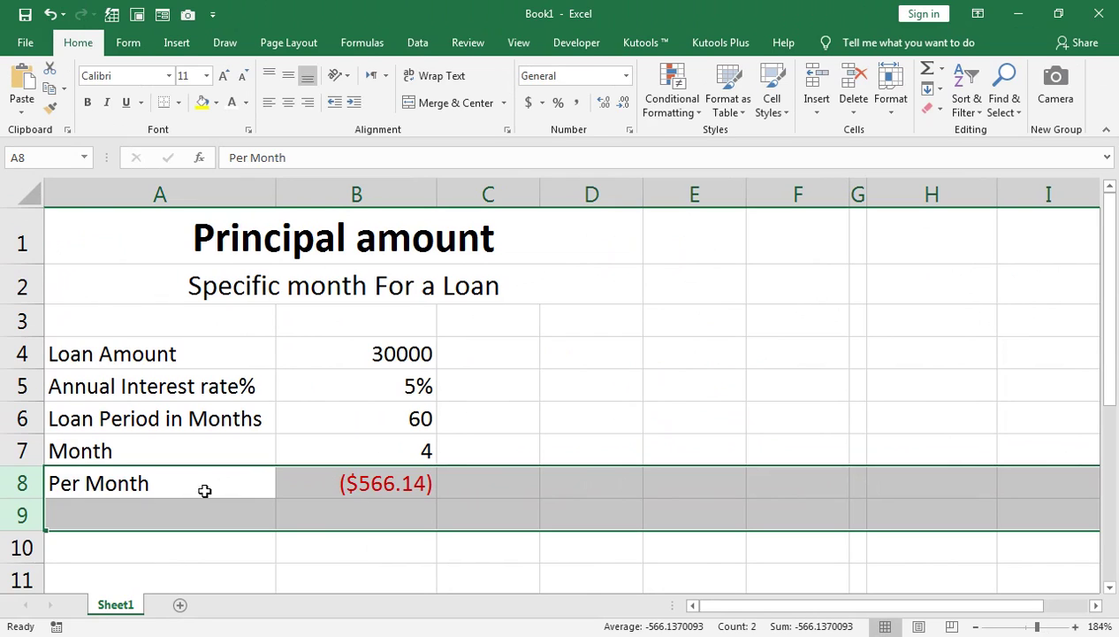
click(353, 488)
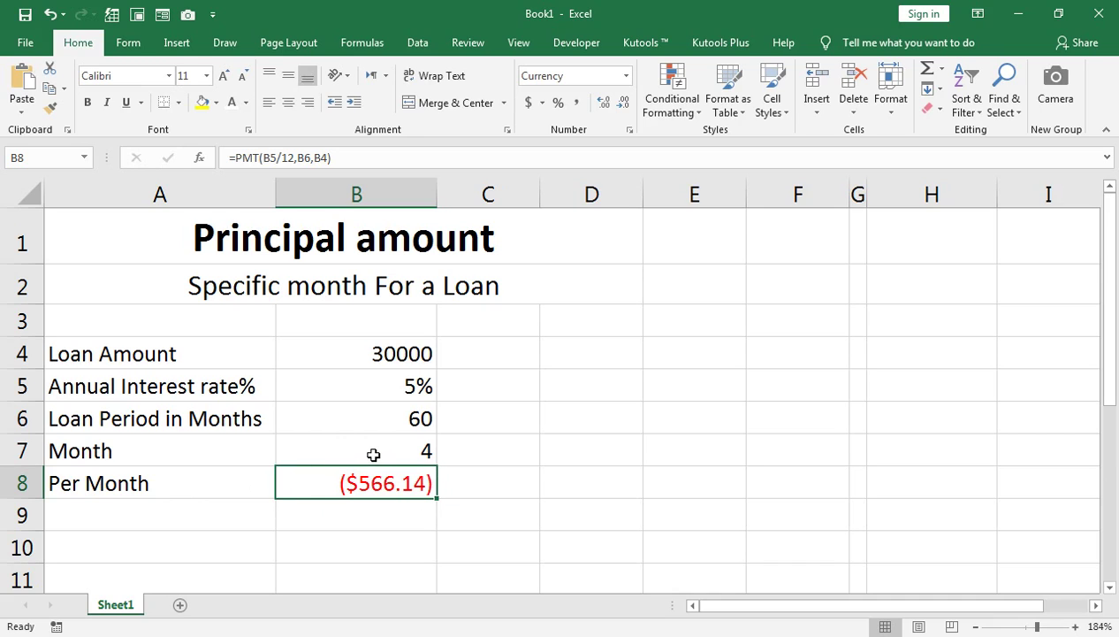
Delete row 7, which contains the Month entry.
click(19, 451)
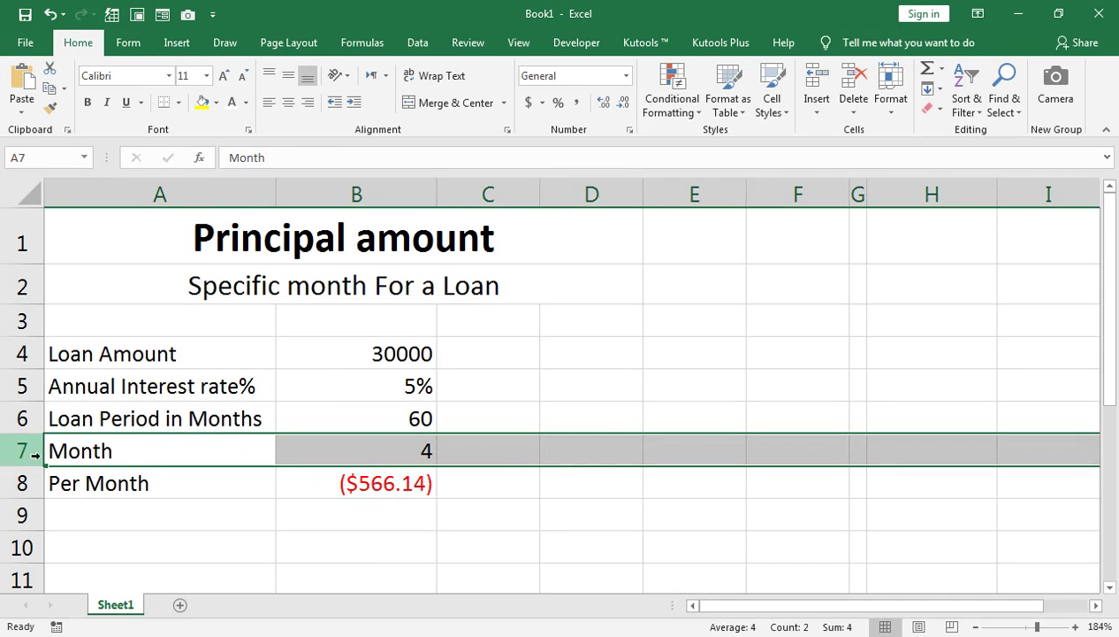
right_click(21, 450)
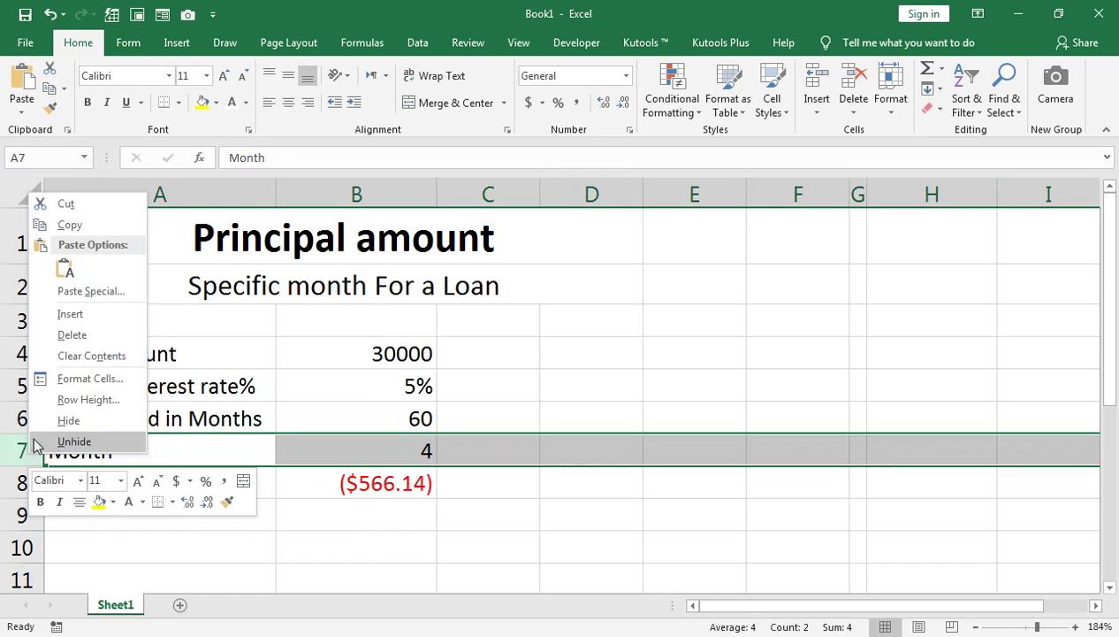
click(76, 333)
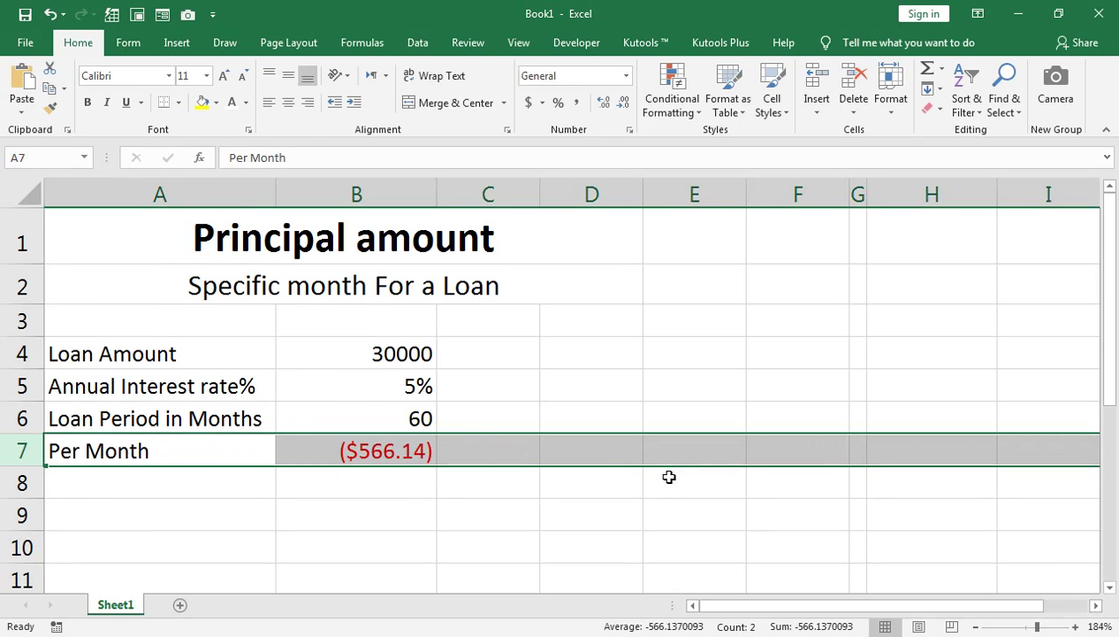
Set the Loan Period in Months in cell B6 to 36.
click(404, 433)
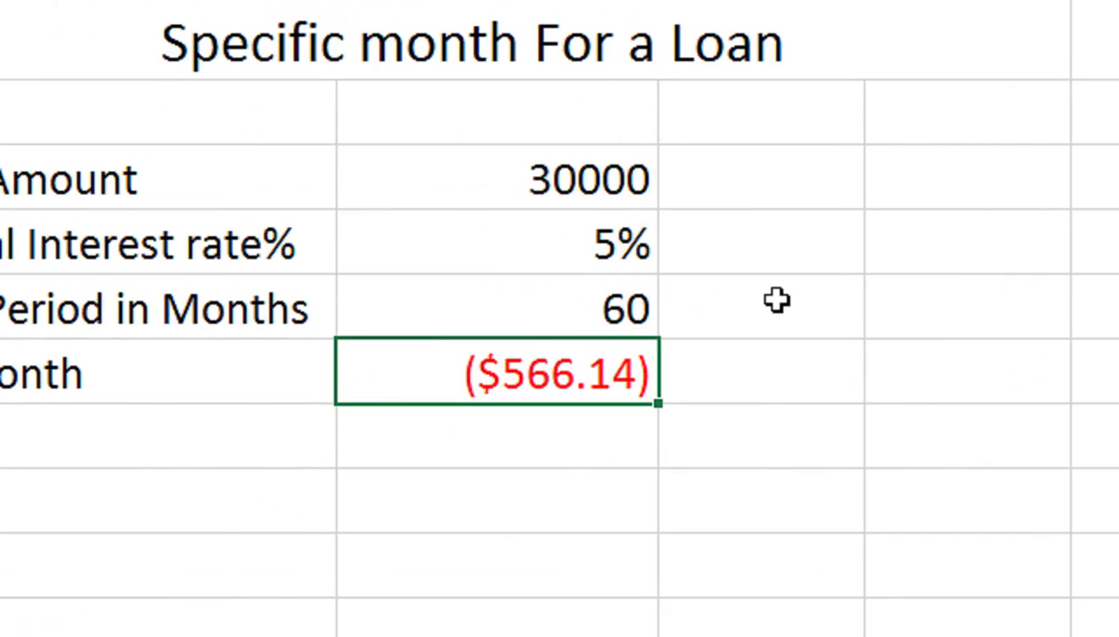
key(Up)
text(36)
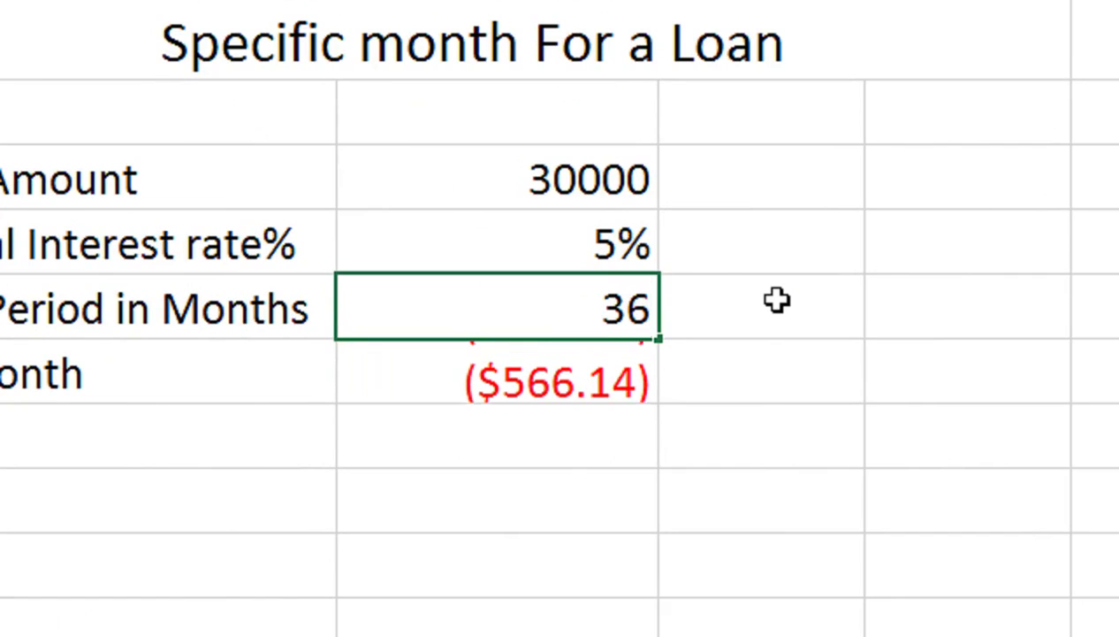
Set the Loan Period in Months in cell B6 to 84 for the PMT payment calculation.
key(Return)
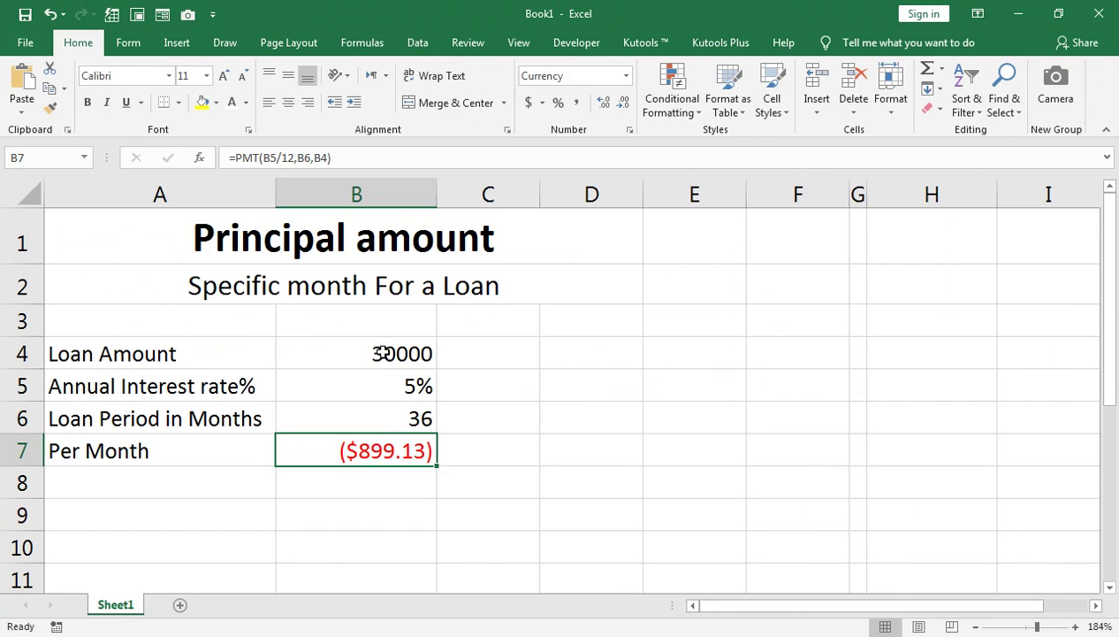
click(737, 160)
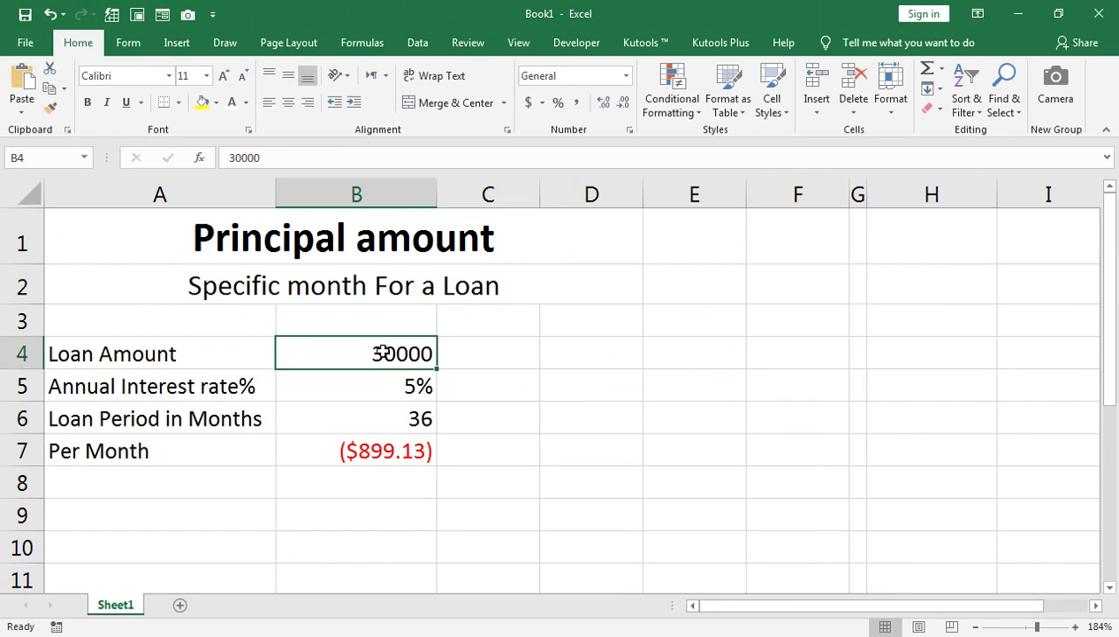
key(Down)
key(Down)
key(Down)
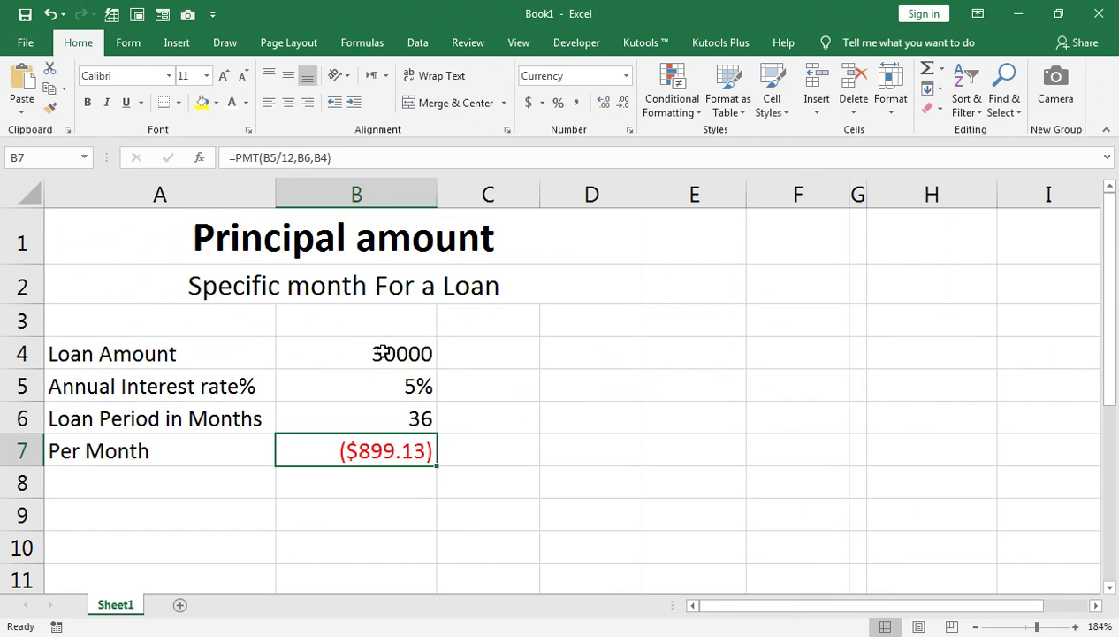
key(Up)
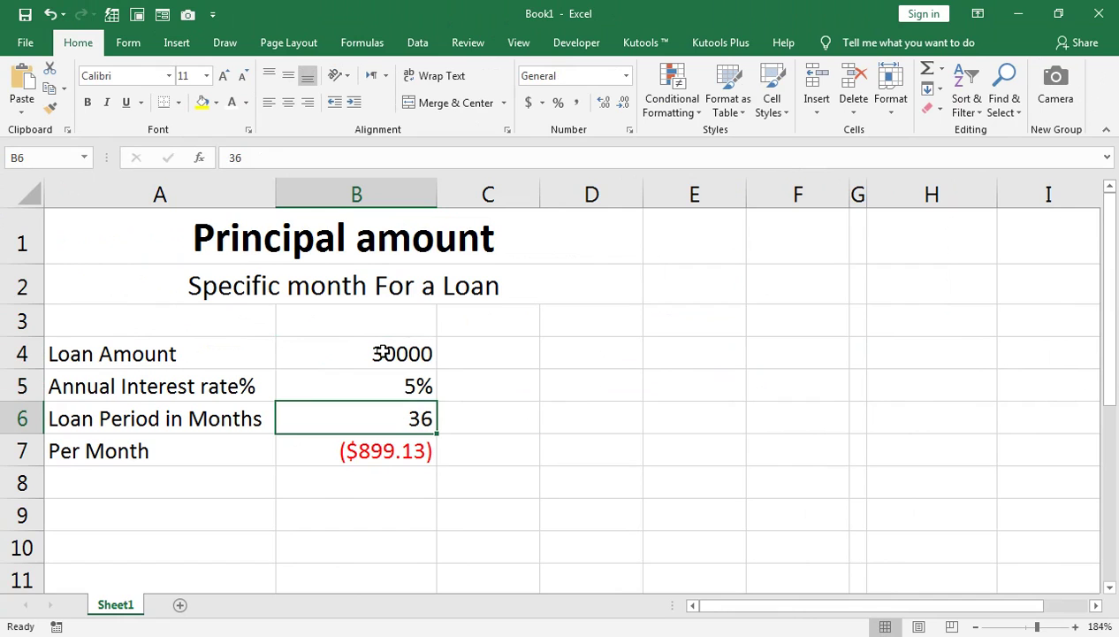
text(84)
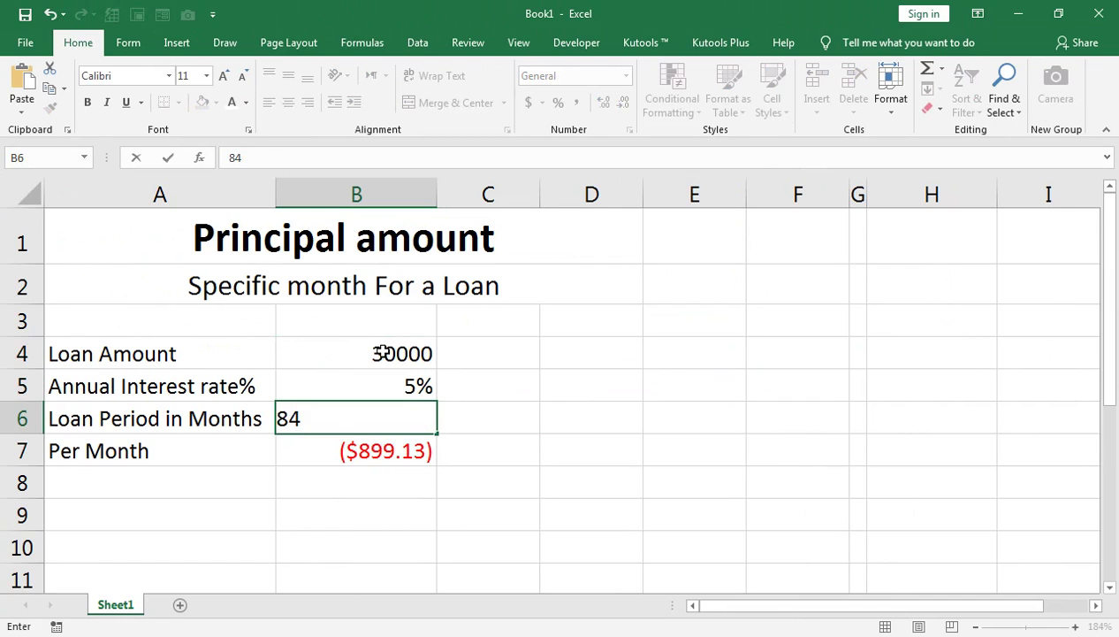
key(Return)
Set the Loan Amount in cell B4 to 100000.
key(Up)
key(Up)
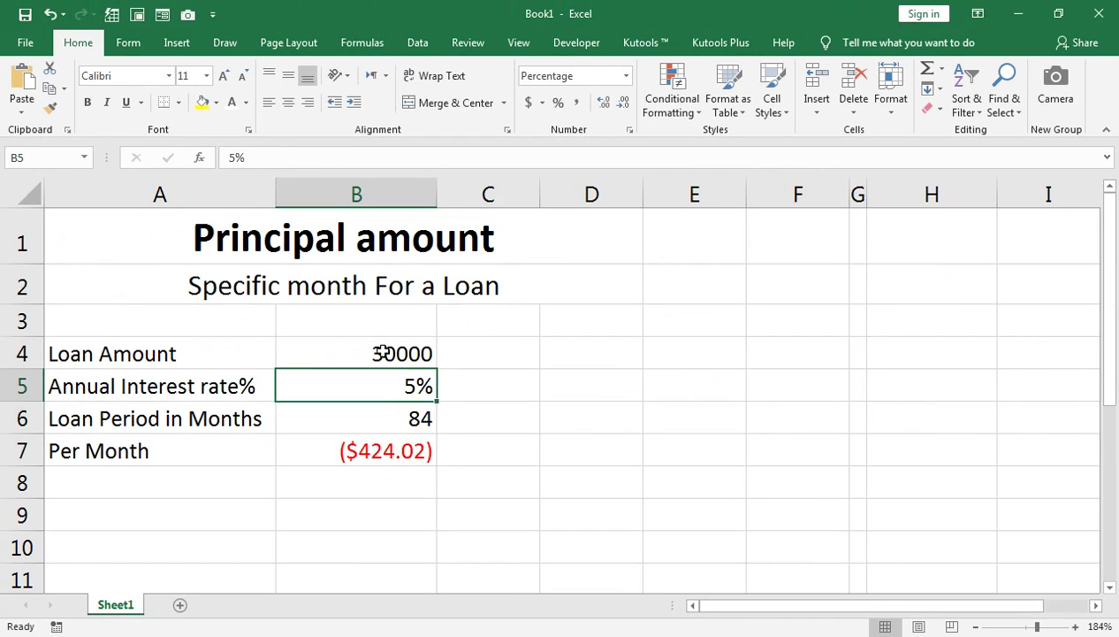
key(Up)
text(10000)
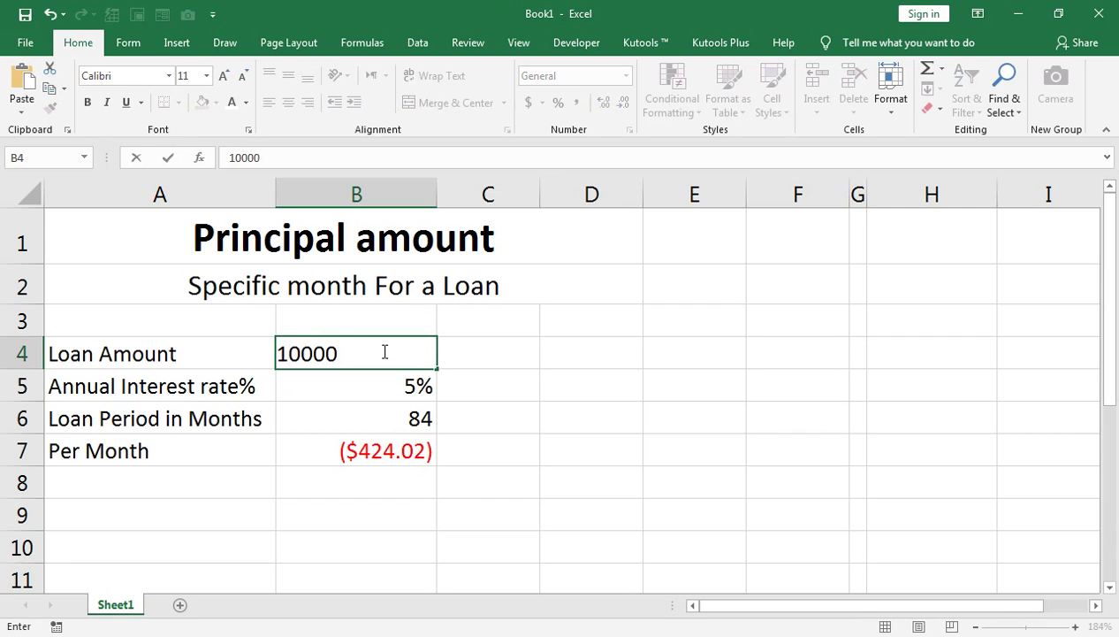
text(0)
key(Return)
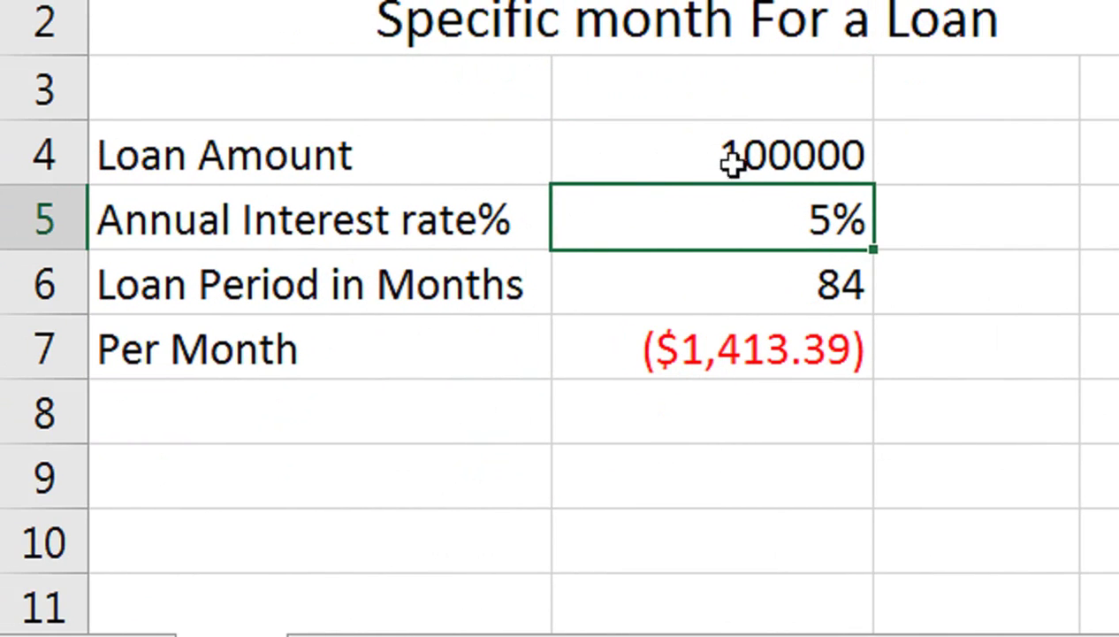
Set the Annual Interest rate in cell B5 to 8%.
click(783, 225)
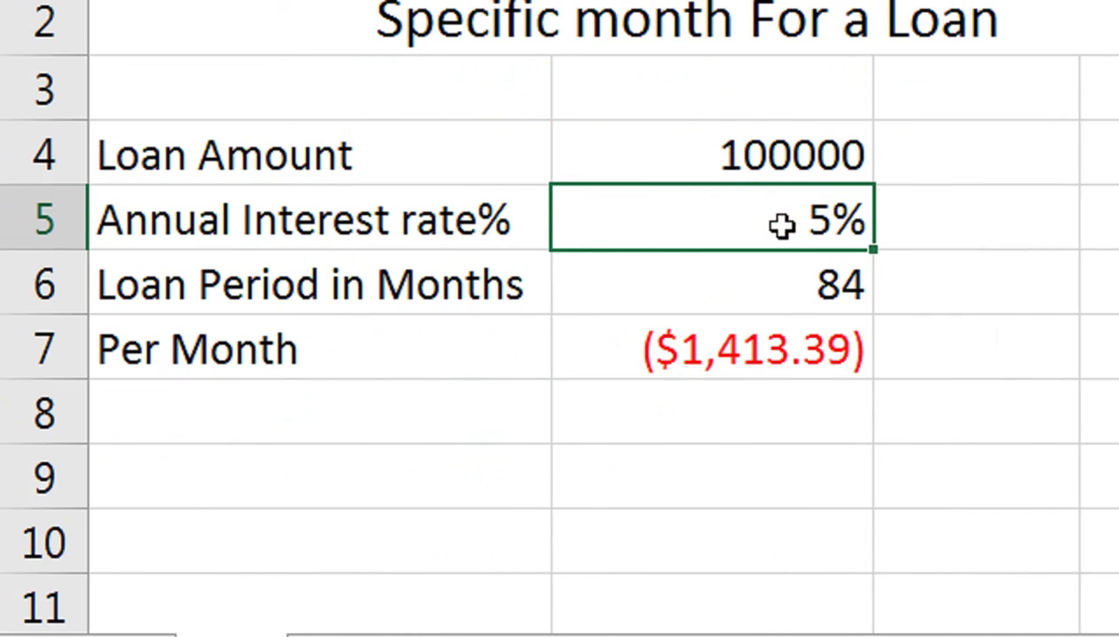
text(8)
key(Return)
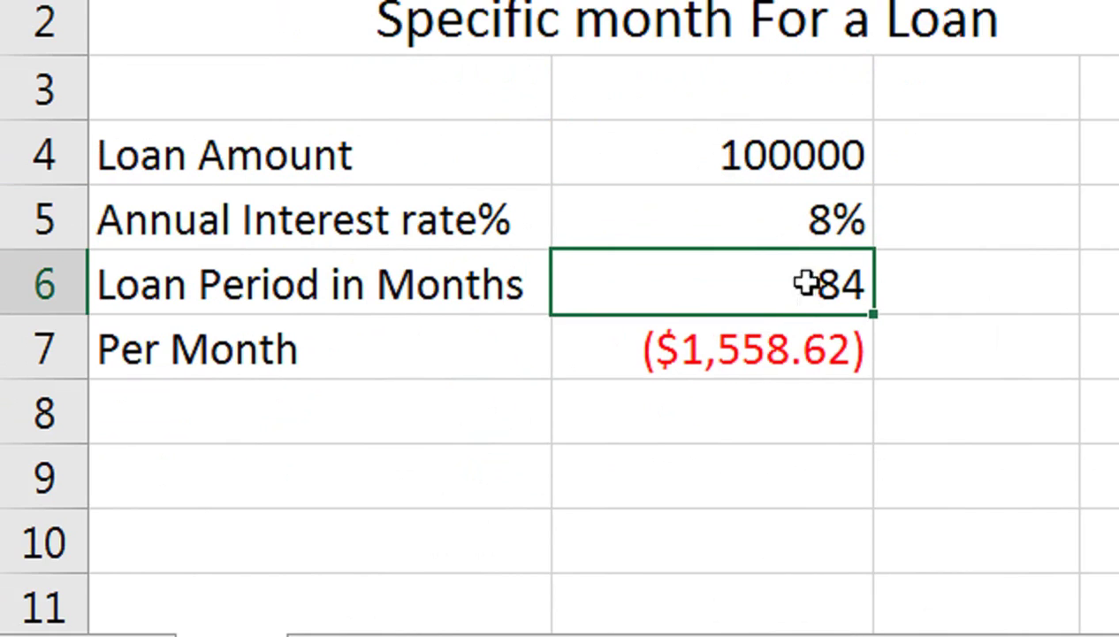